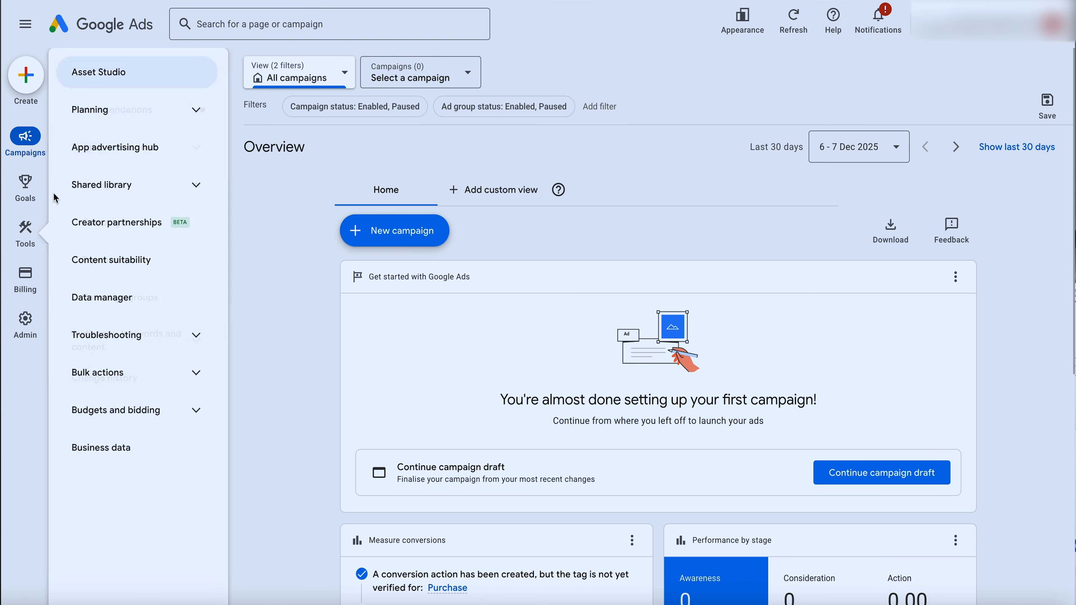
Set up a Google Merchant Center link from Data manager, choosing the second account under Merchant Centre accounts that I manage
{"action": "mouse_move", "coordinate": [6, 231]}
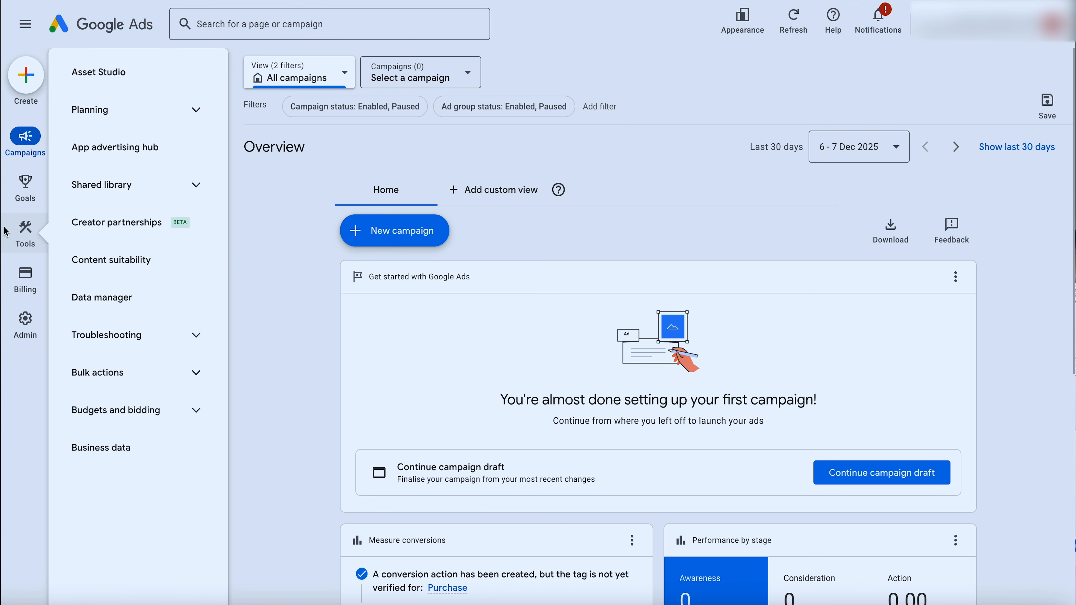
{"action": "left_click", "coordinate": [104, 303]}
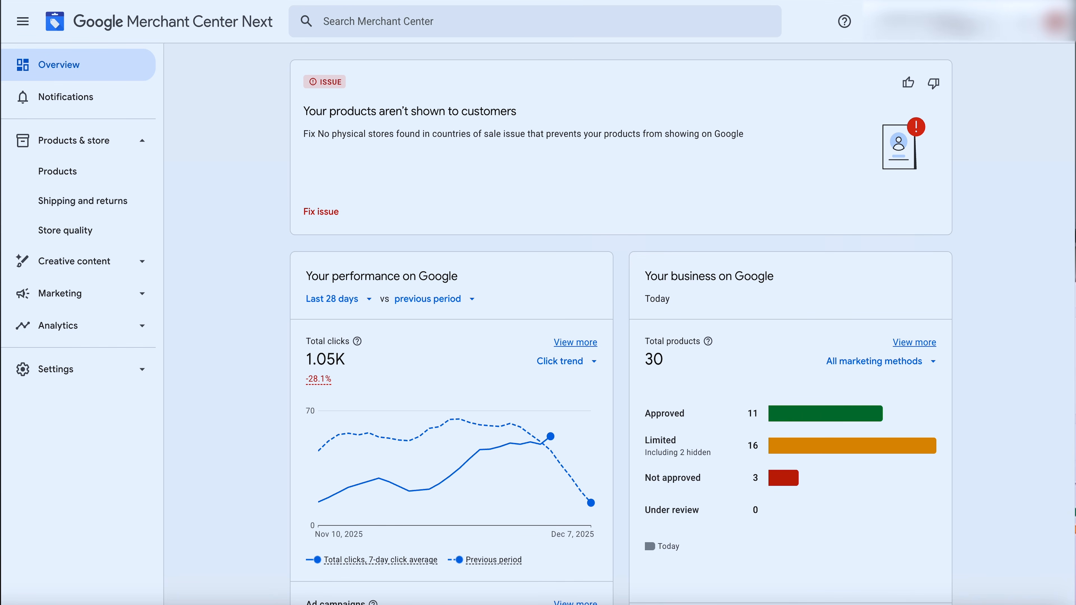
{"action": "left_click", "coordinate": [938, 23]}
{"action": "left_click", "coordinate": [937, 23]}
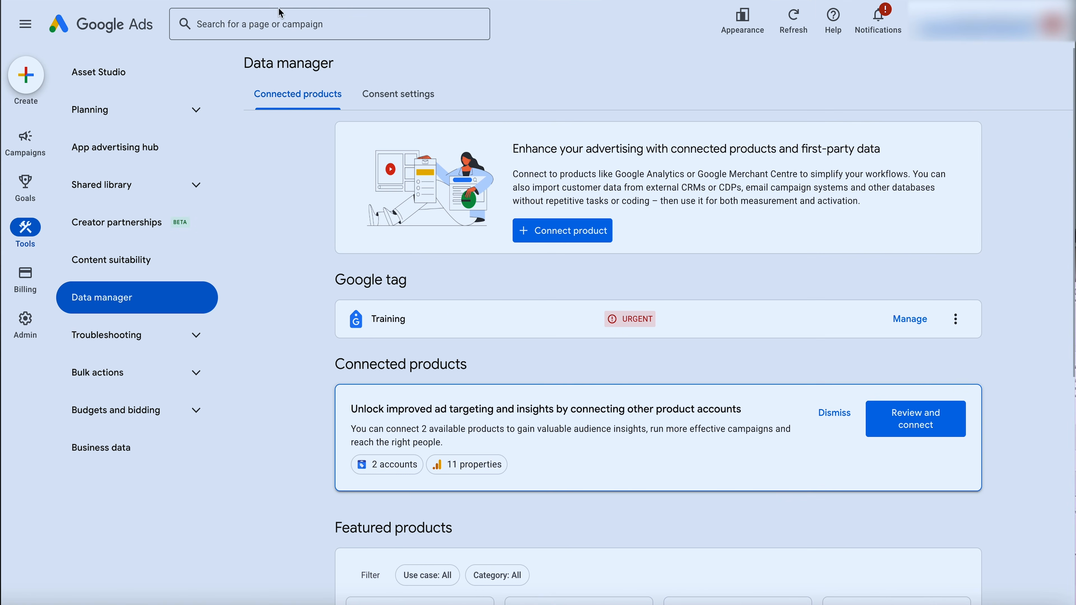
{"action": "scroll", "coordinate": [449, 309], "scroll_direction": "down", "scroll_amount": 7}
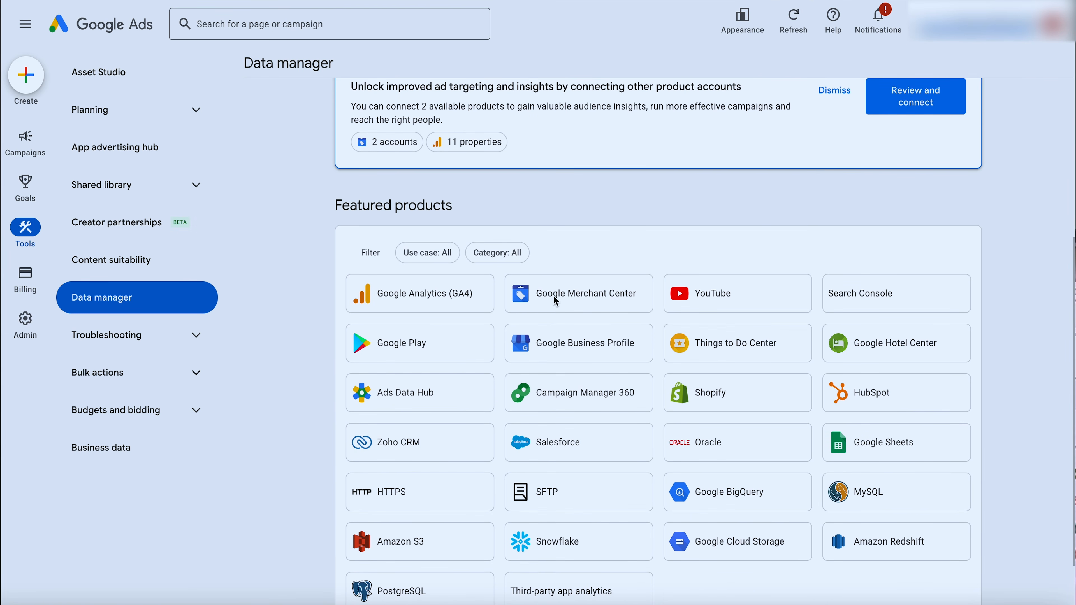
{"action": "left_click", "coordinate": [554, 296]}
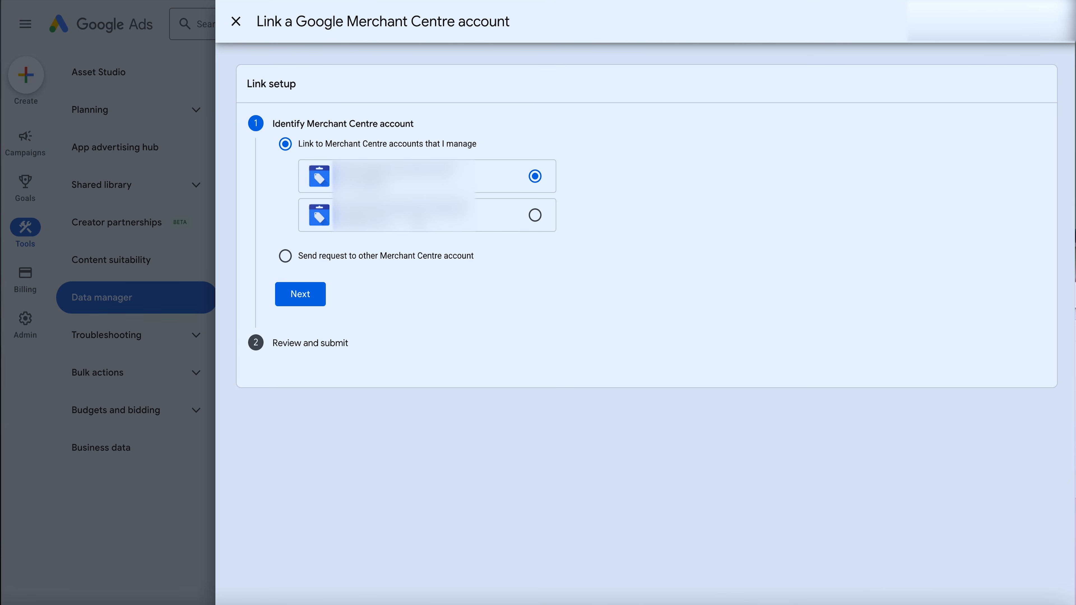
{"action": "left_click", "coordinate": [535, 215]}
{"action": "left_click", "coordinate": [311, 300]}
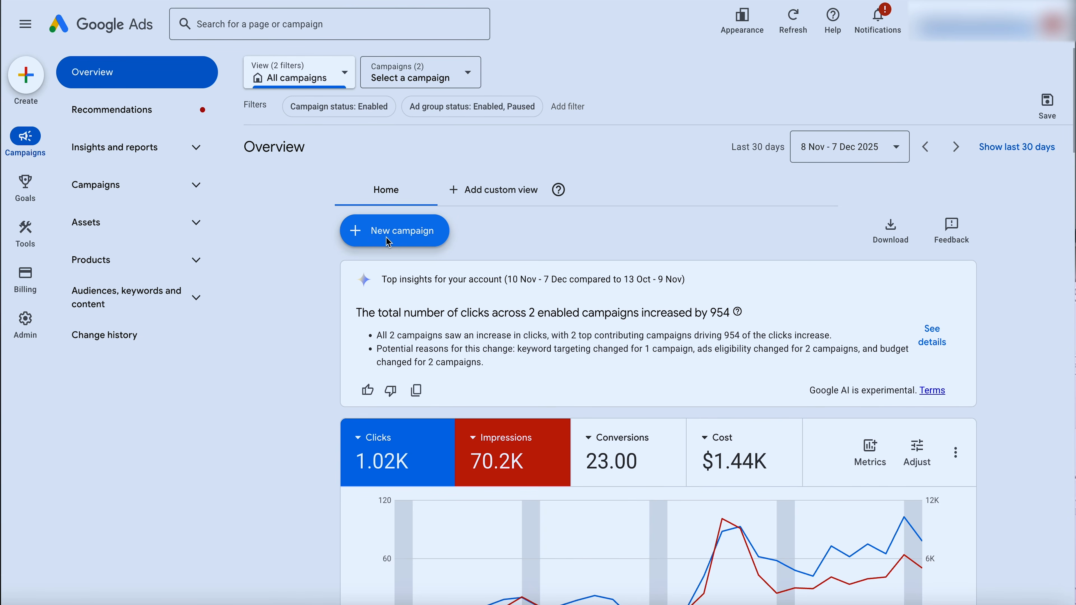
Start a new campaign from the account overview and choose Sales as its objective
{"action": "left_click", "coordinate": [390, 241]}
{"action": "left_click", "coordinate": [387, 239]}
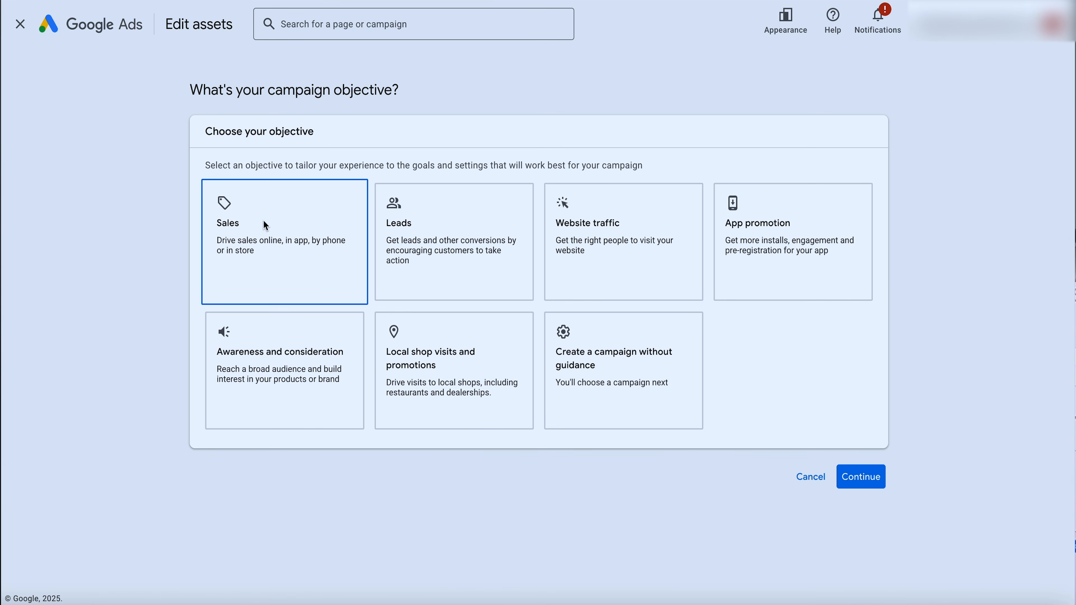
{"action": "left_click", "coordinate": [266, 226]}
{"action": "scroll", "coordinate": [297, 229], "scroll_direction": "down", "scroll_amount": 3}
{"action": "scroll", "coordinate": [276, 224], "scroll_direction": "up", "scroll_amount": 2}
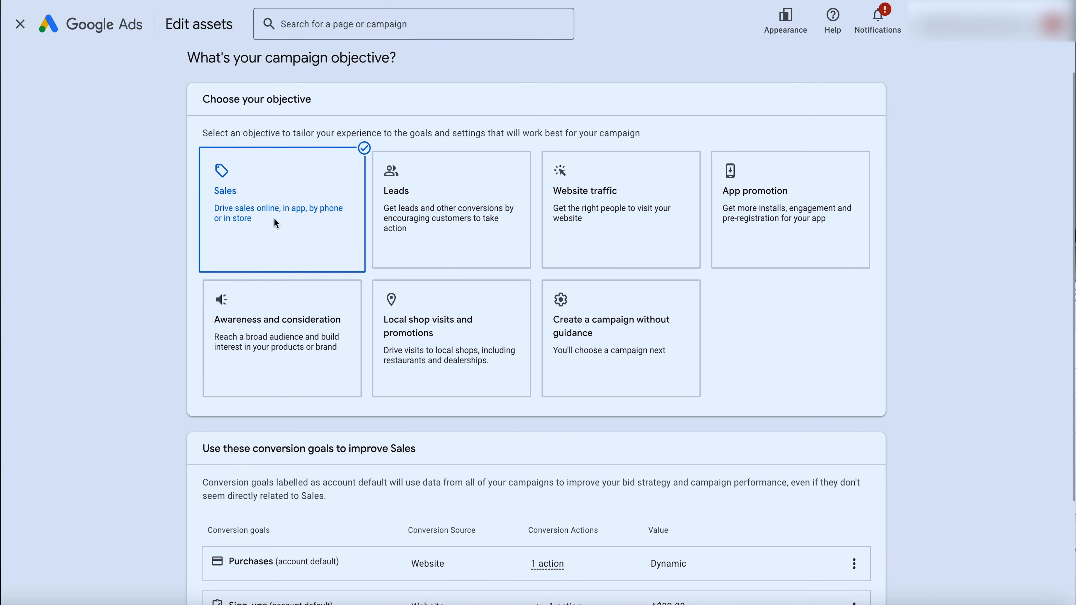
Remove the Sign-ups goal from the campaign's conversion goals, leaving Purchases as the goal
{"action": "scroll", "coordinate": [401, 276], "scroll_direction": "down", "scroll_amount": 3}
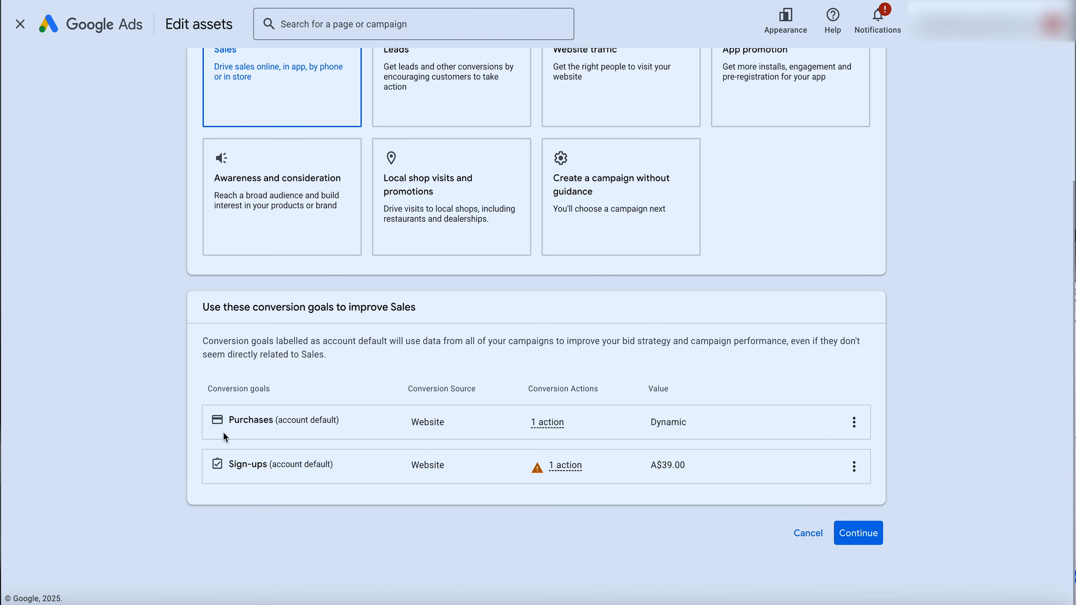
{"action": "scroll", "coordinate": [229, 434], "scroll_direction": "up", "scroll_amount": 4}
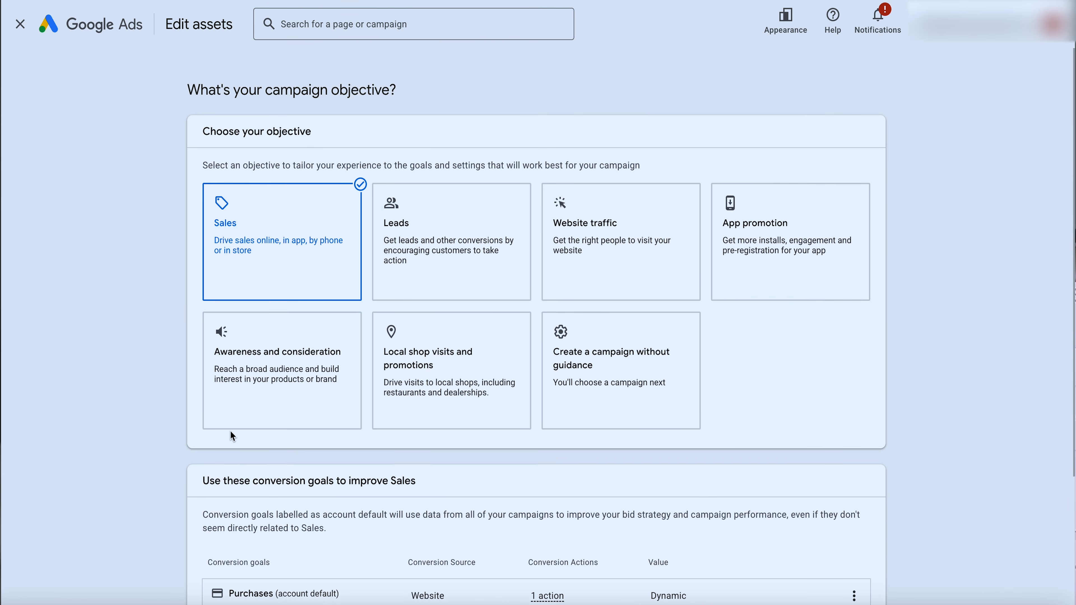
{"action": "scroll", "coordinate": [232, 436], "scroll_direction": "down", "scroll_amount": 4}
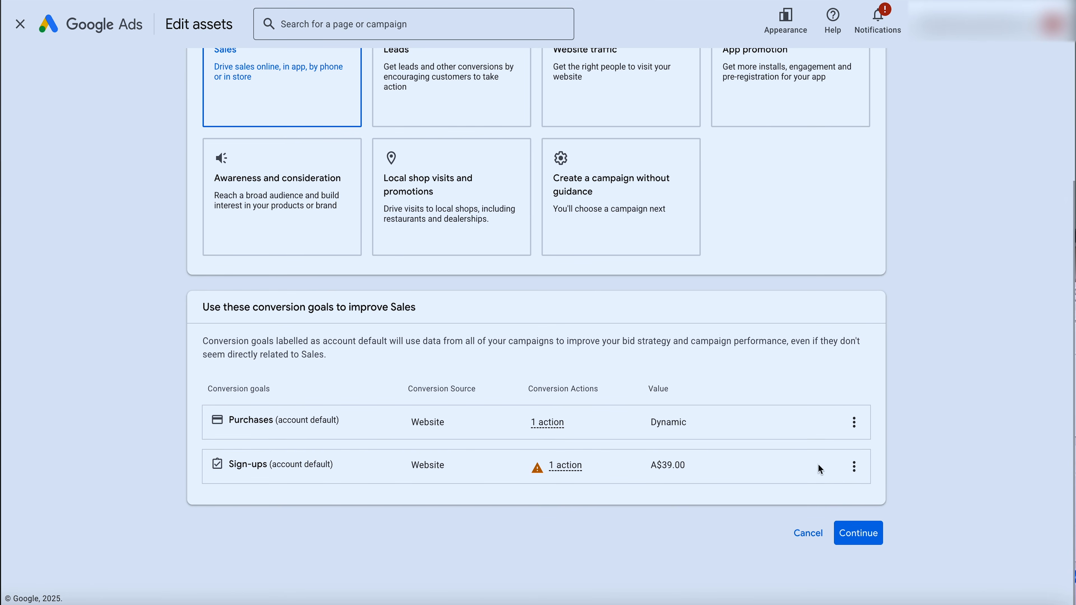
{"action": "left_click", "coordinate": [854, 467]}
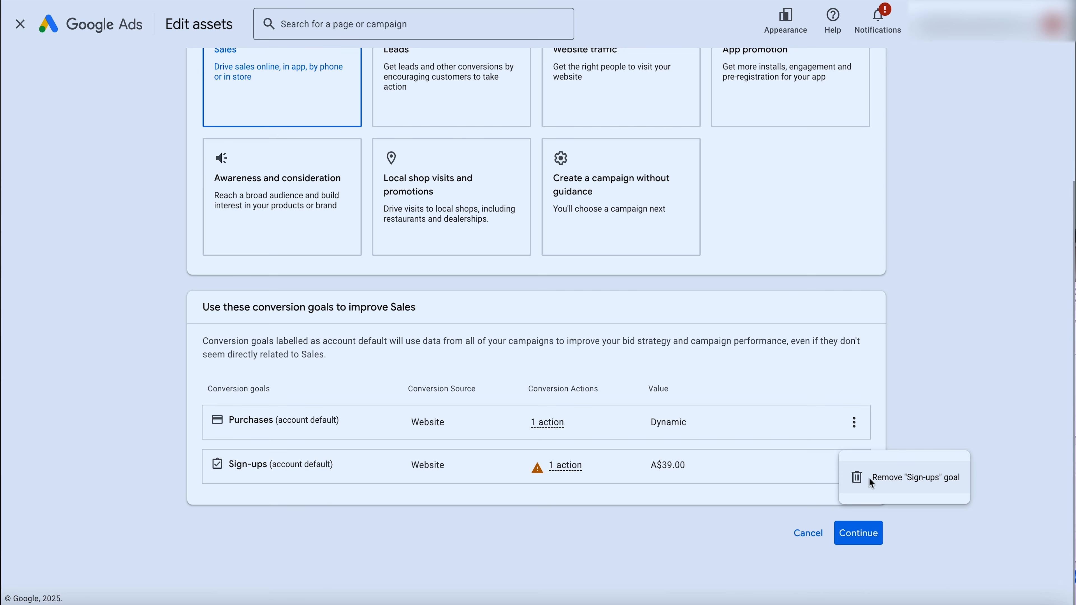
{"action": "left_click", "coordinate": [869, 477]}
{"action": "left_click", "coordinate": [666, 347]}
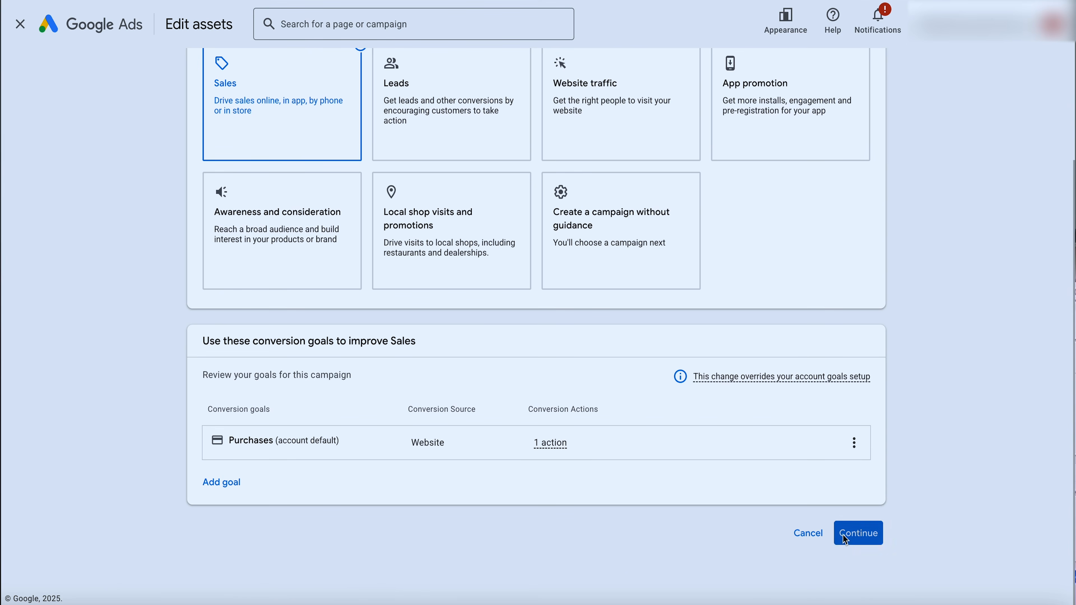
Choose Shopping as the campaign type and select the Merchant Center account whose products it advertises
{"action": "left_click", "coordinate": [845, 539]}
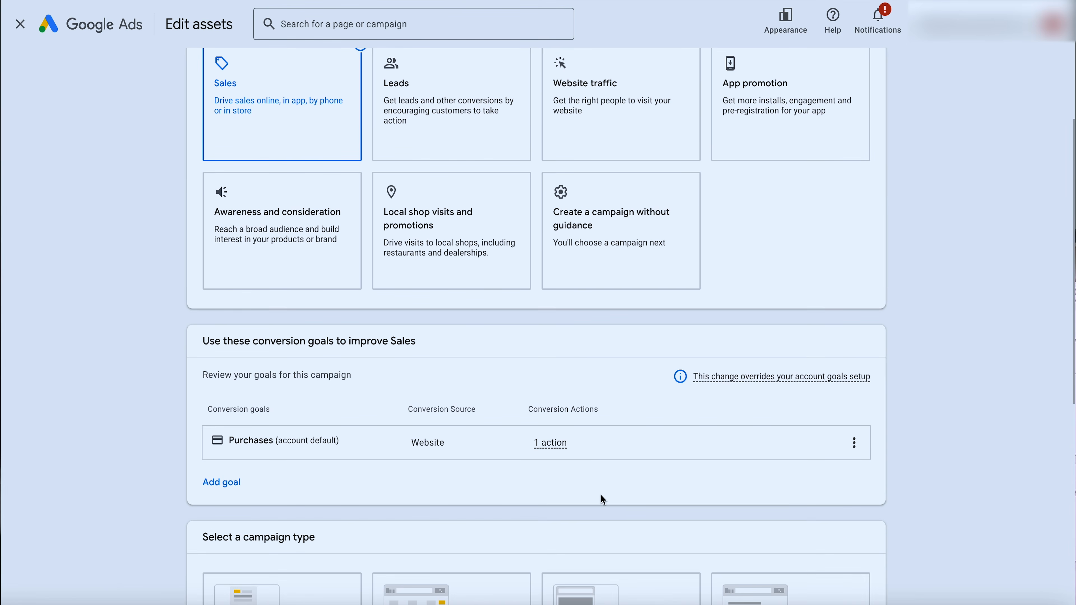
{"action": "left_click", "coordinate": [462, 365]}
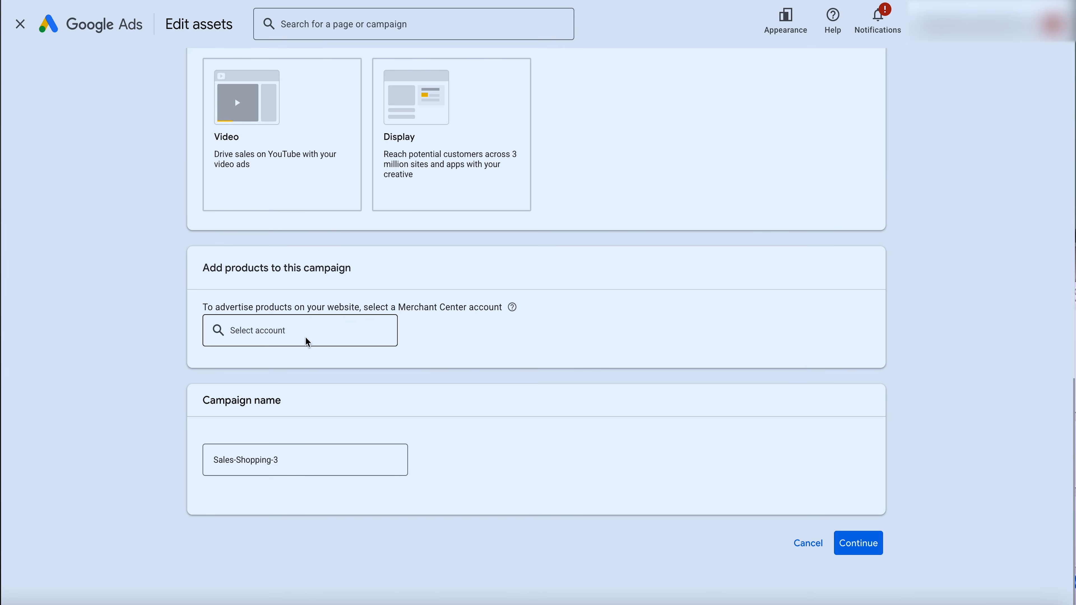
{"action": "left_click", "coordinate": [308, 342]}
{"action": "left_click", "coordinate": [325, 403]}
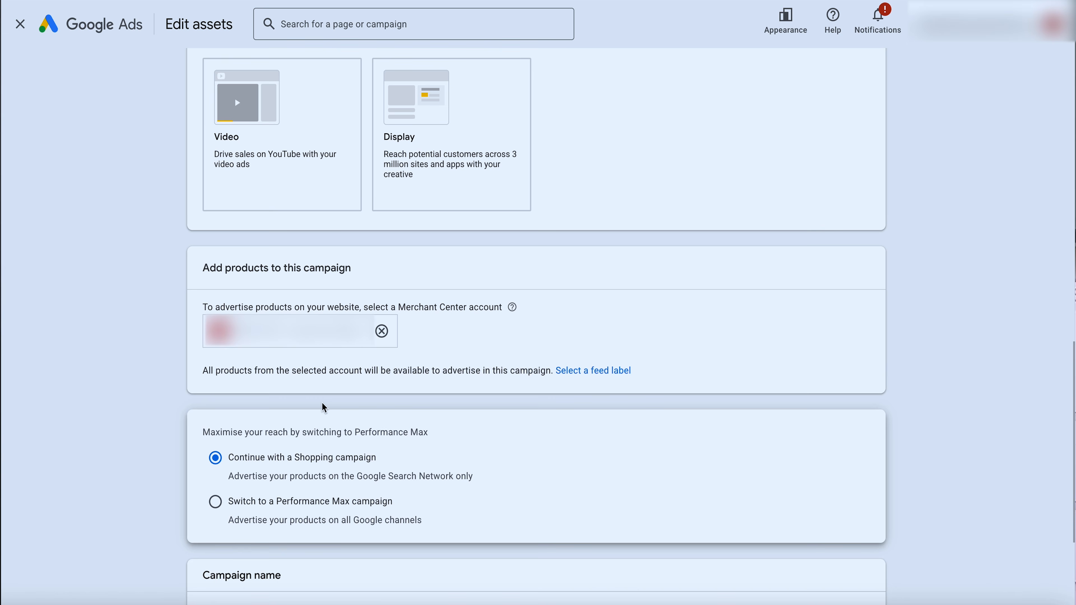
Name the Shopping campaign "Shopping [Aus]" and continue to the budget and bidding settings
{"action": "scroll", "coordinate": [325, 408], "scroll_direction": "down", "scroll_amount": 4}
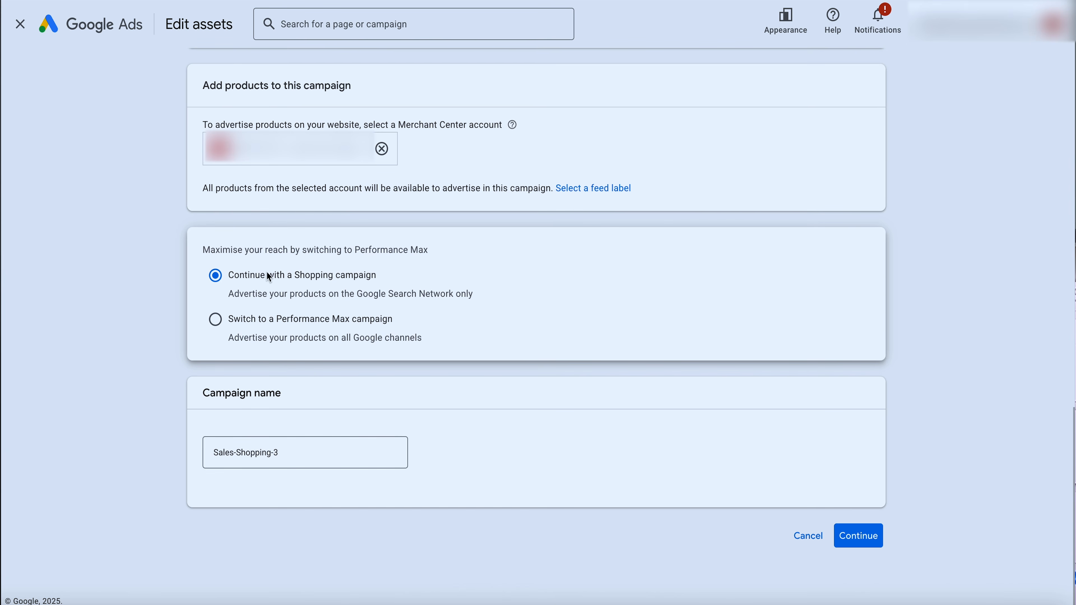
{"action": "left_click", "coordinate": [277, 459]}
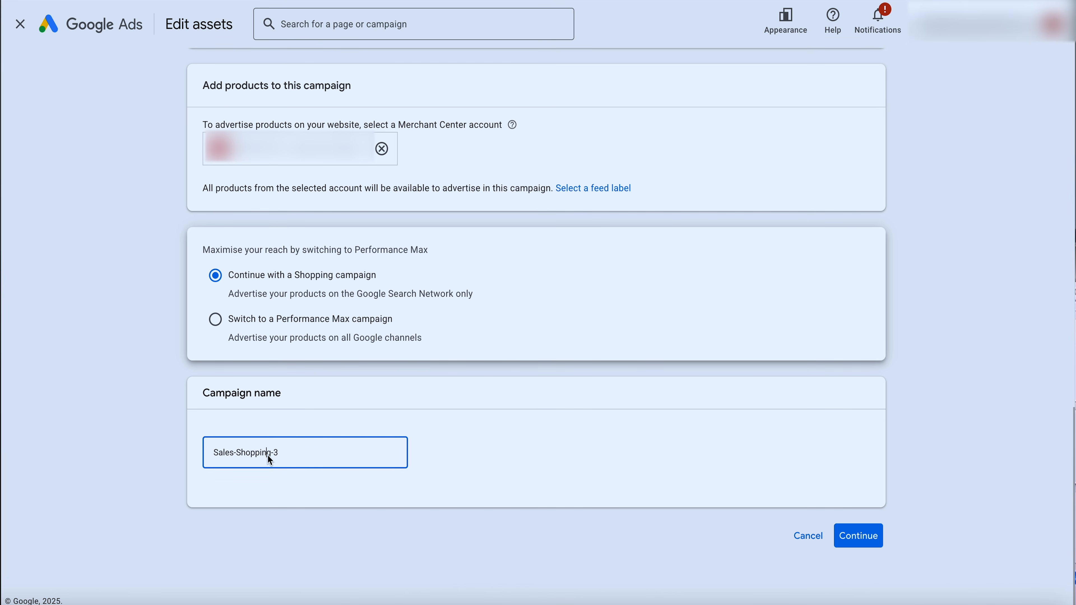
{"action": "triple_click", "coordinate": [268, 454]}
{"action": "type", "text": "S"}
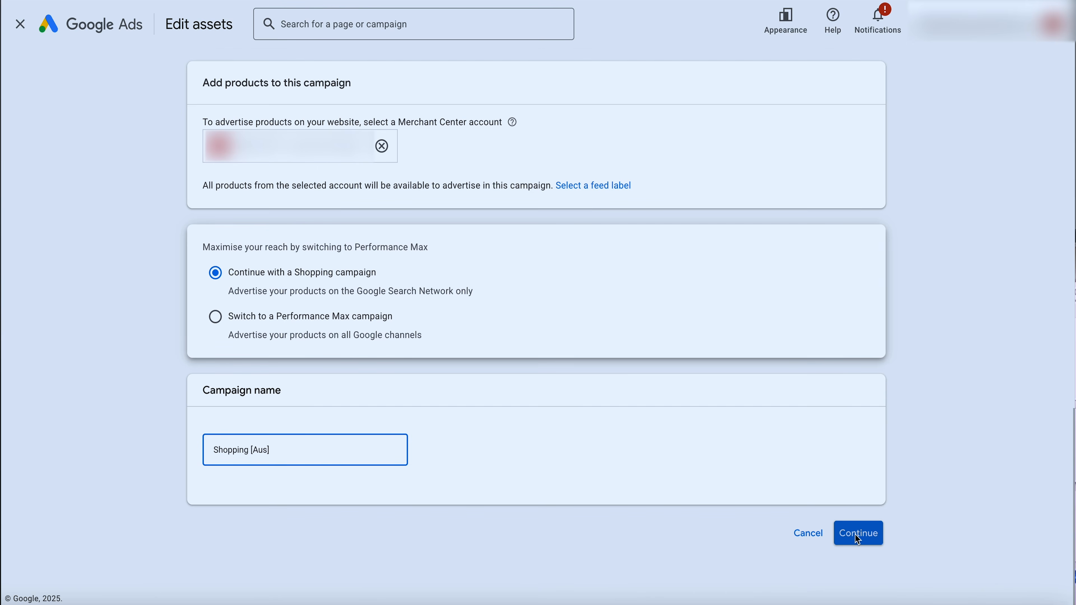
{"action": "left_click", "coordinate": [858, 537]}
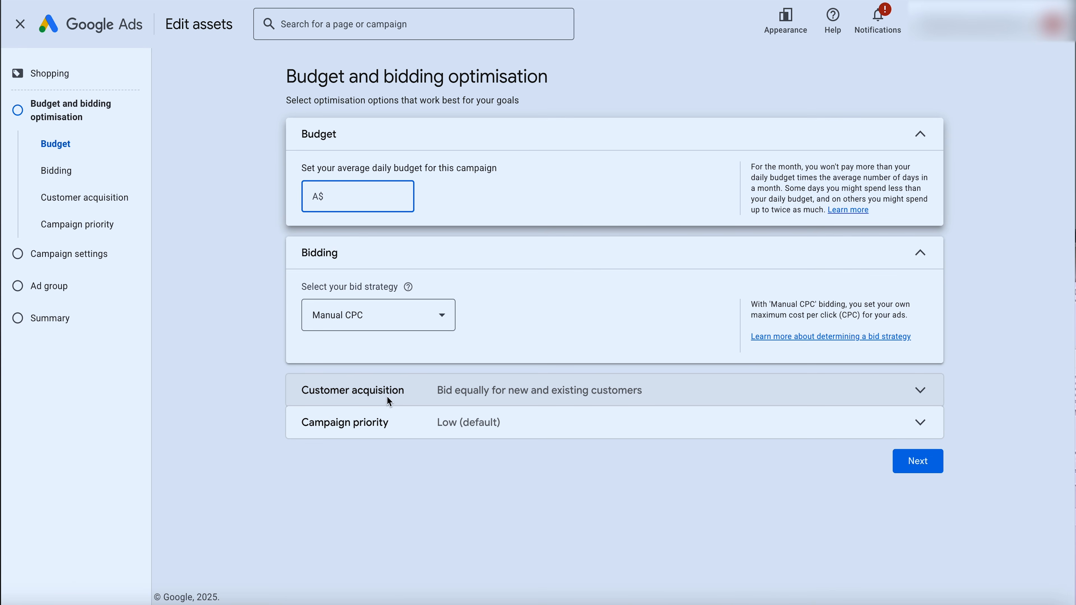
Set the campaign's average daily budget to A$50 and its bid strategy to Manual CPC
{"action": "type", "text": "50"}
{"action": "left_click", "coordinate": [402, 316]}
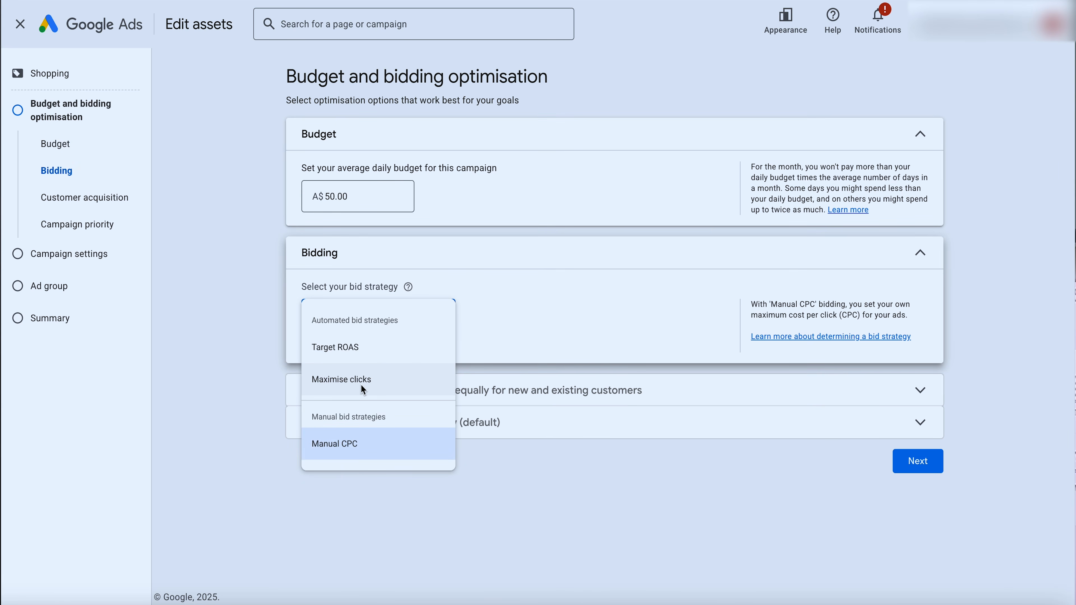
{"action": "left_click", "coordinate": [361, 384]}
{"action": "left_click", "coordinate": [387, 315]}
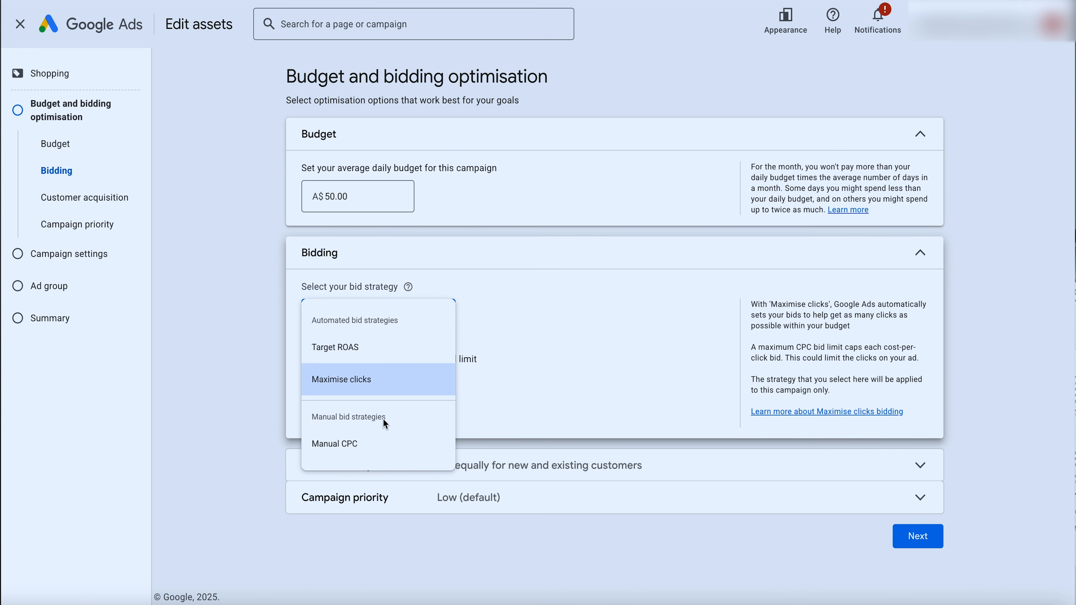
{"action": "left_click", "coordinate": [381, 443]}
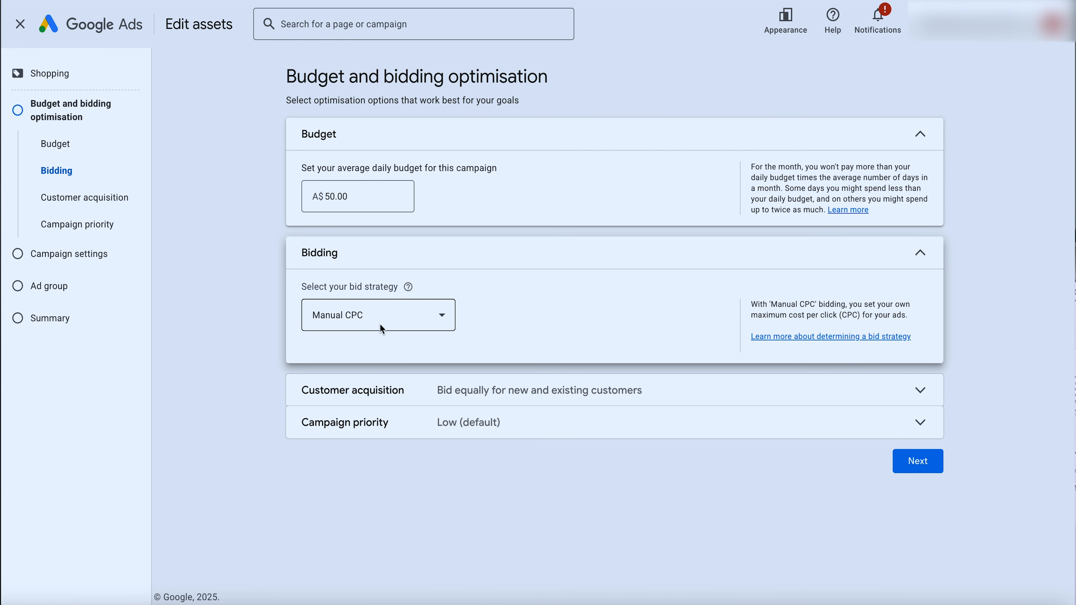
Review the campaign priority options, keep Low (default), and continue to the campaign settings
{"action": "left_click", "coordinate": [469, 424]}
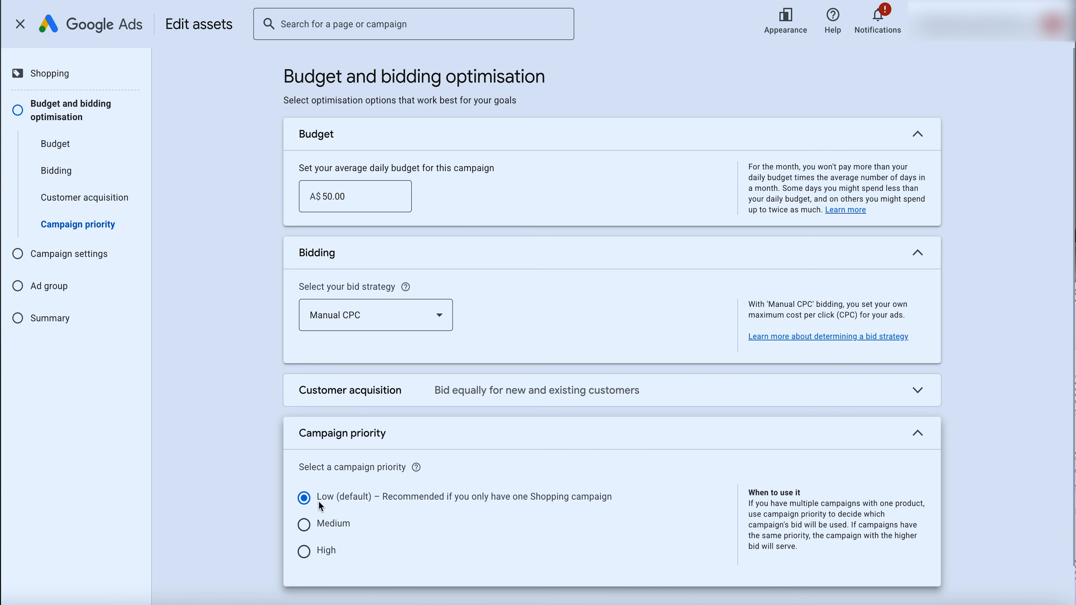
{"action": "scroll", "coordinate": [551, 543], "scroll_direction": "down", "scroll_amount": 2}
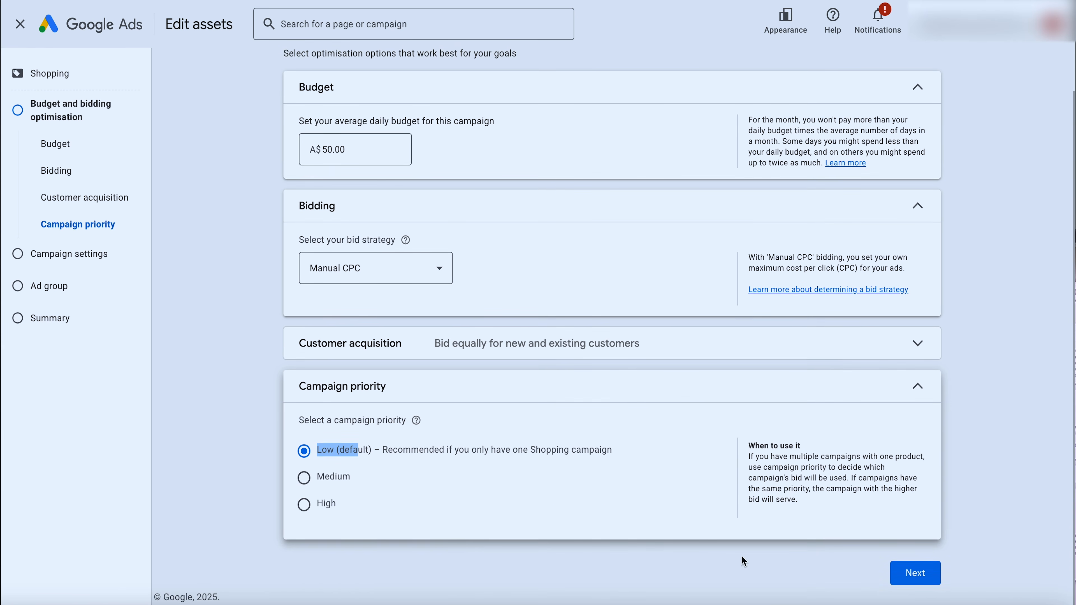
{"action": "left_click", "coordinate": [906, 569]}
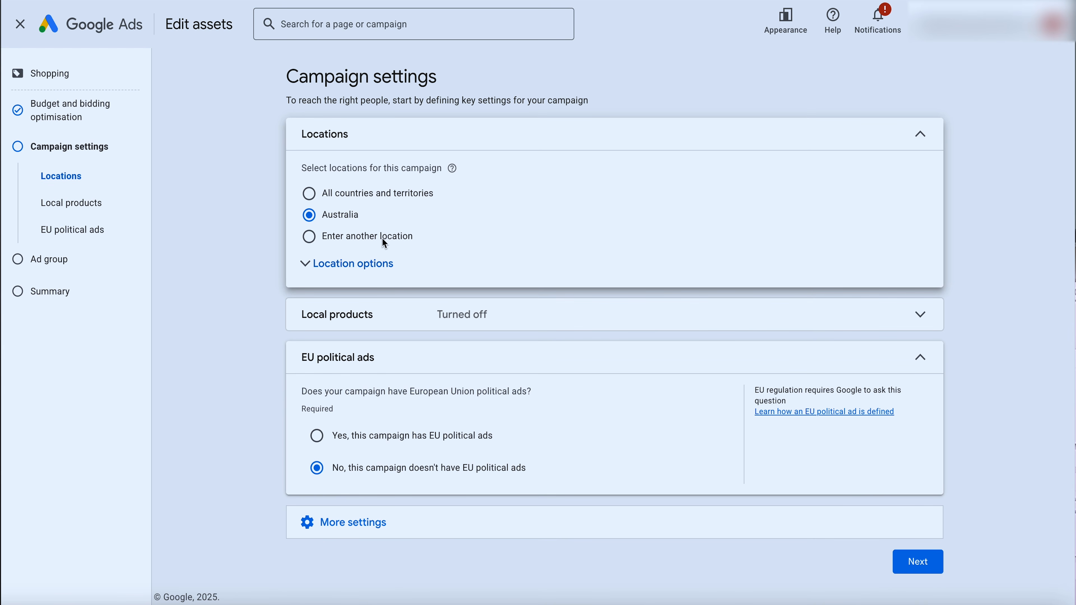
Limit location targeting to "Presence: People in or regularly in your included locations" and exclude Google search partners from the networks
{"action": "left_click", "coordinate": [364, 264]}
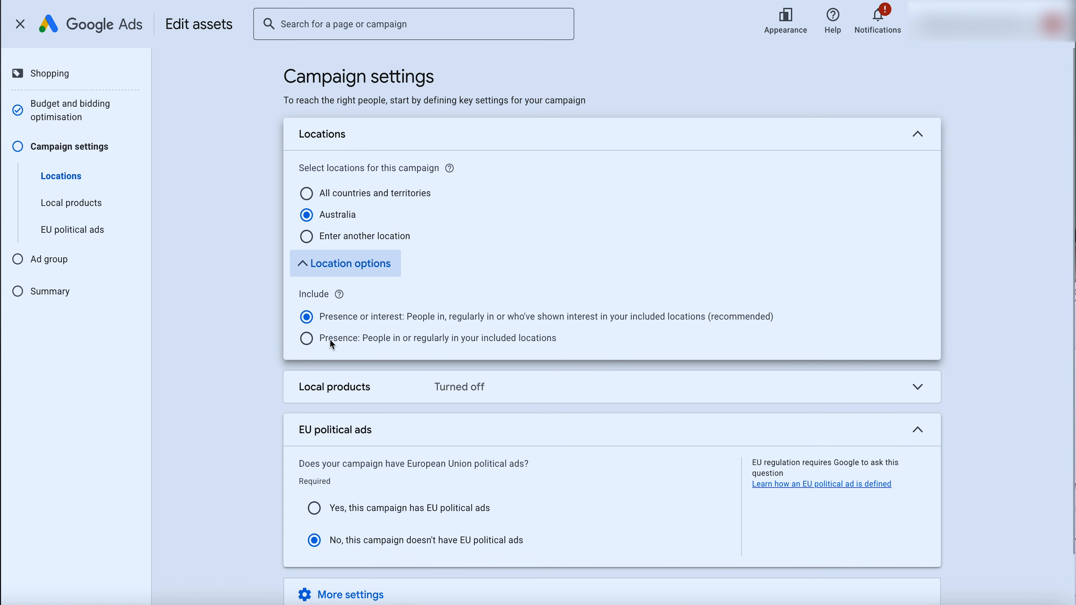
{"action": "left_click", "coordinate": [317, 342]}
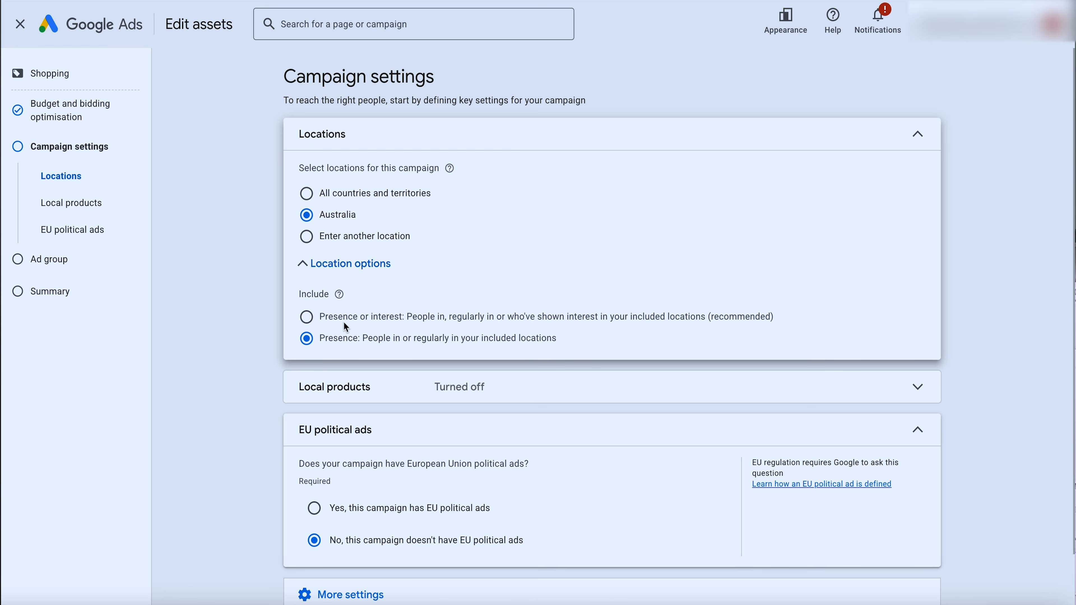
{"action": "scroll", "coordinate": [525, 324], "scroll_direction": "down", "scroll_amount": 2}
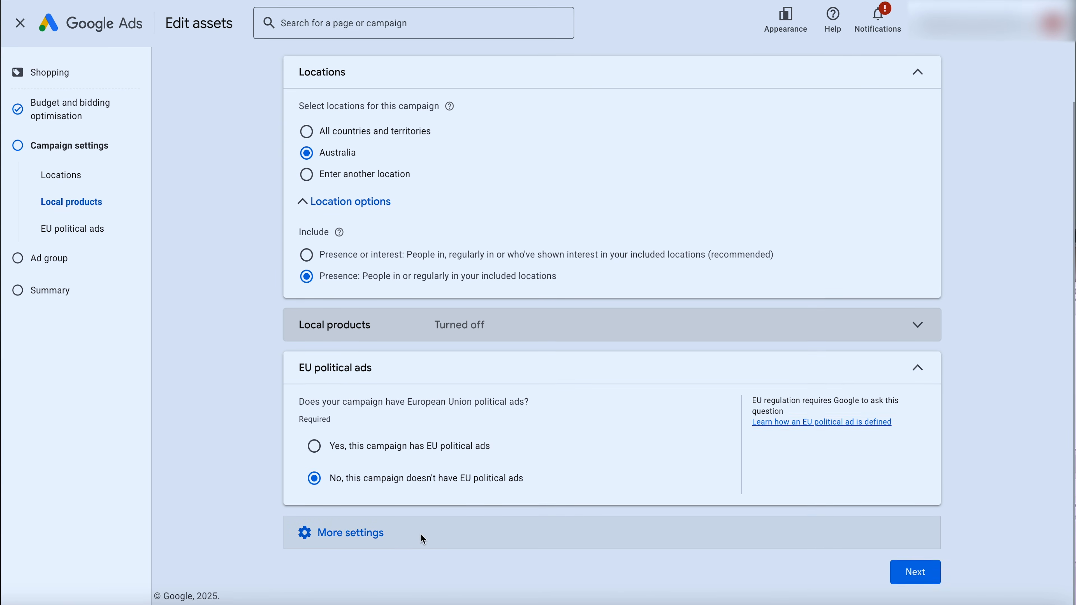
{"action": "left_click", "coordinate": [382, 533]}
{"action": "scroll", "coordinate": [472, 530], "scroll_direction": "down", "scroll_amount": 2}
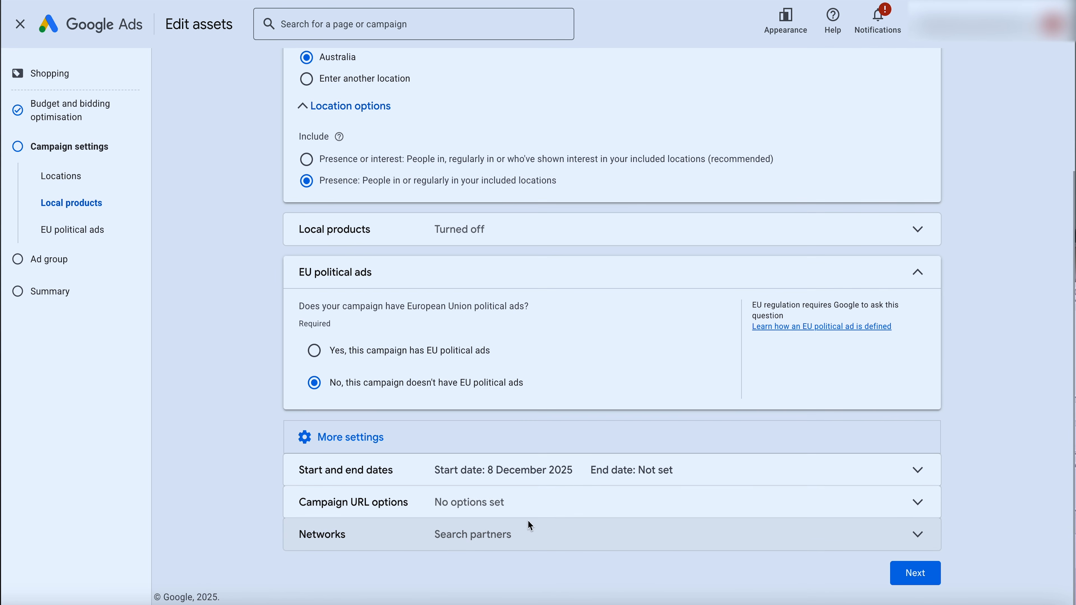
{"action": "left_click", "coordinate": [542, 542]}
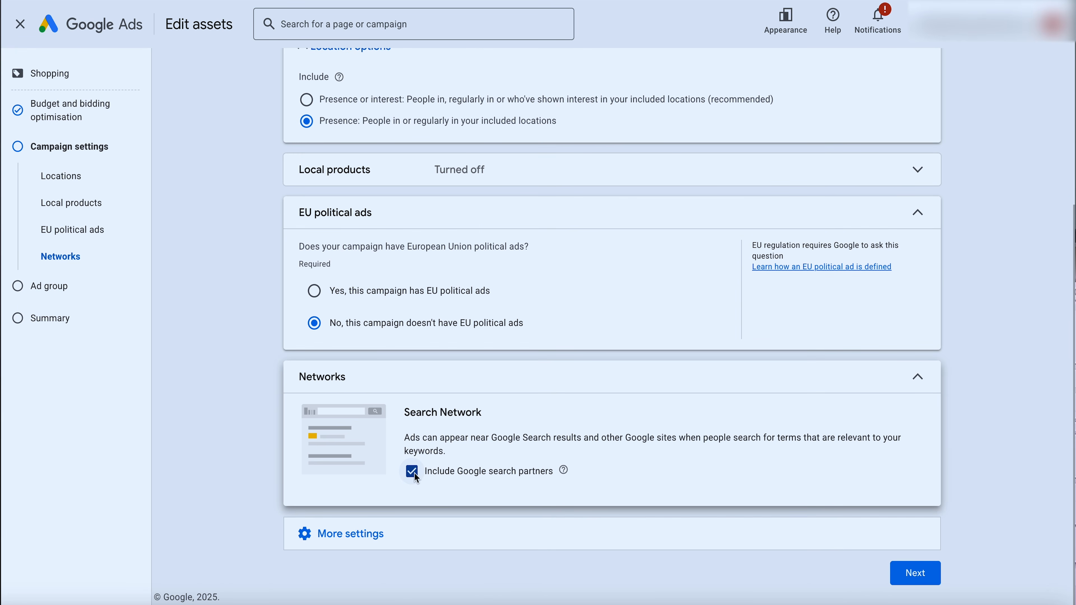
{"action": "left_click", "coordinate": [411, 471]}
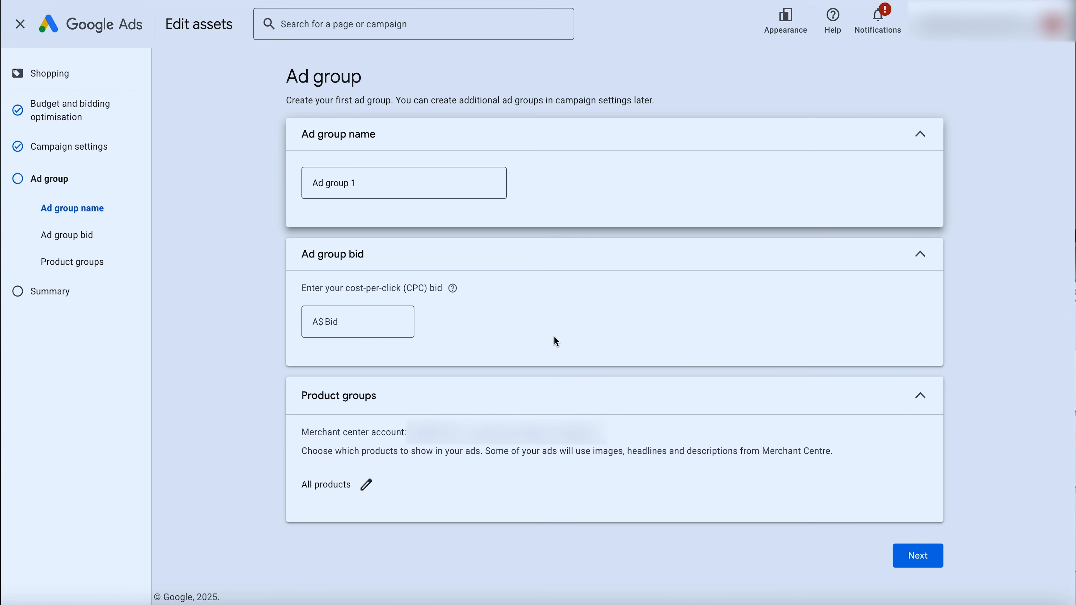
Continue to the ad group settings, name the ad group "Toothpatse" and set its cost-per-click bid to A$5
{"action": "triple_click", "coordinate": [331, 187]}
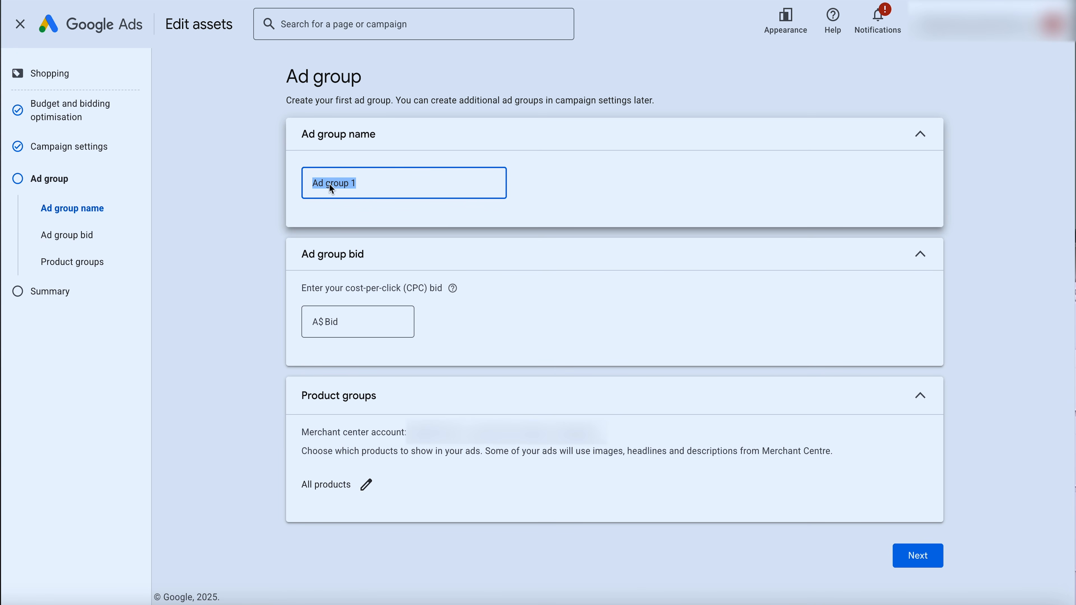
{"action": "type", "text": "Toothpta"}
{"action": "key", "text": "BackSpace"}
{"action": "key", "text": "BackSpace"}
{"action": "type", "text": "atse"}
{"action": "left_click", "coordinate": [362, 321]}
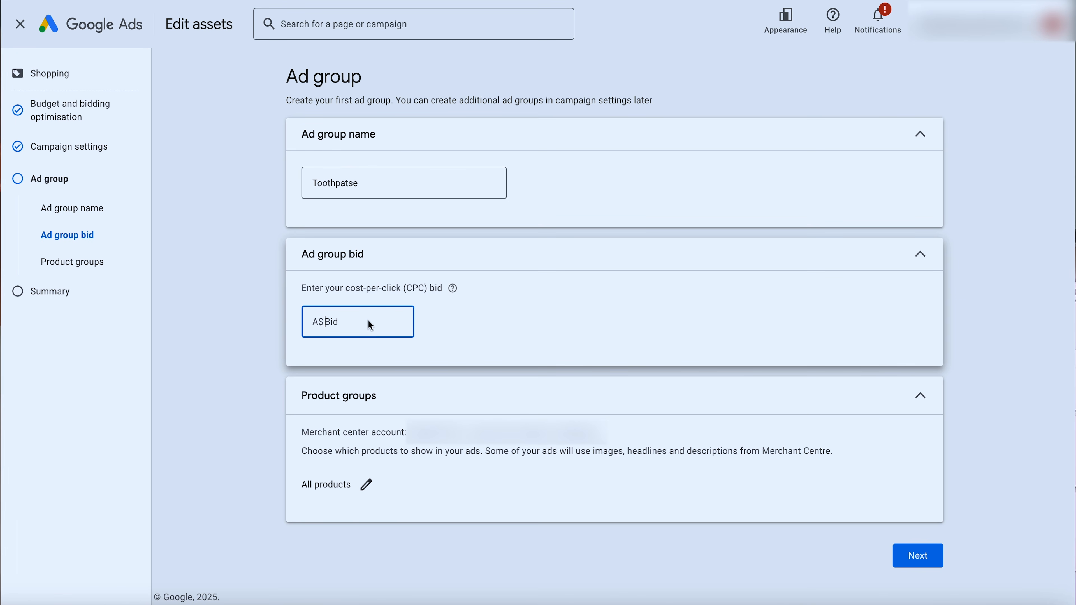
{"action": "type", "text": "5"}
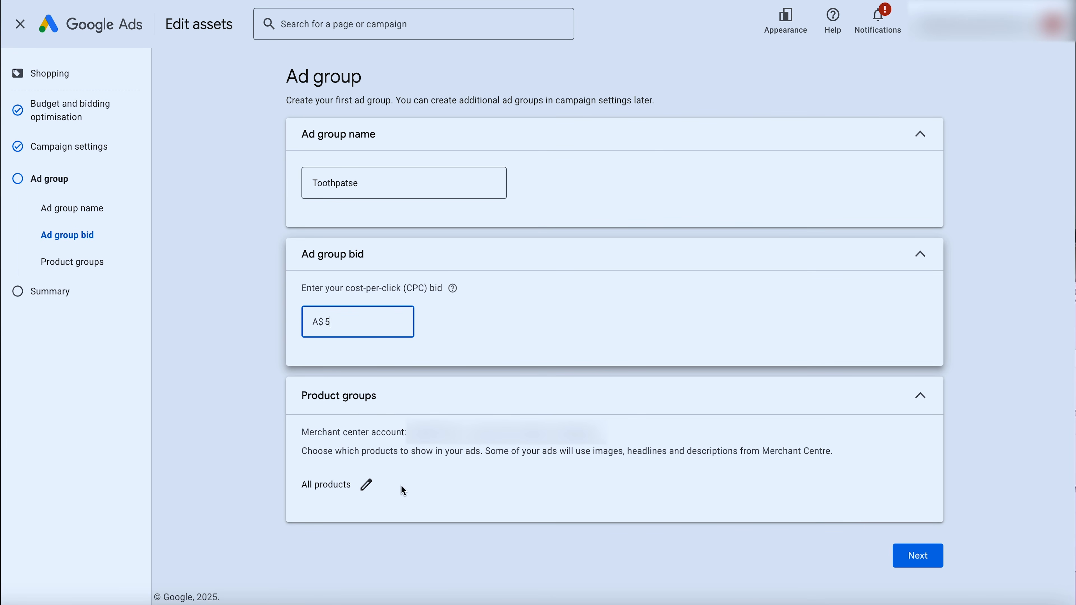
Restrict the ad group to a selection of products by Item ID, searching for "toothpaste" and selecting all matching product groups
{"action": "left_click", "coordinate": [366, 486]}
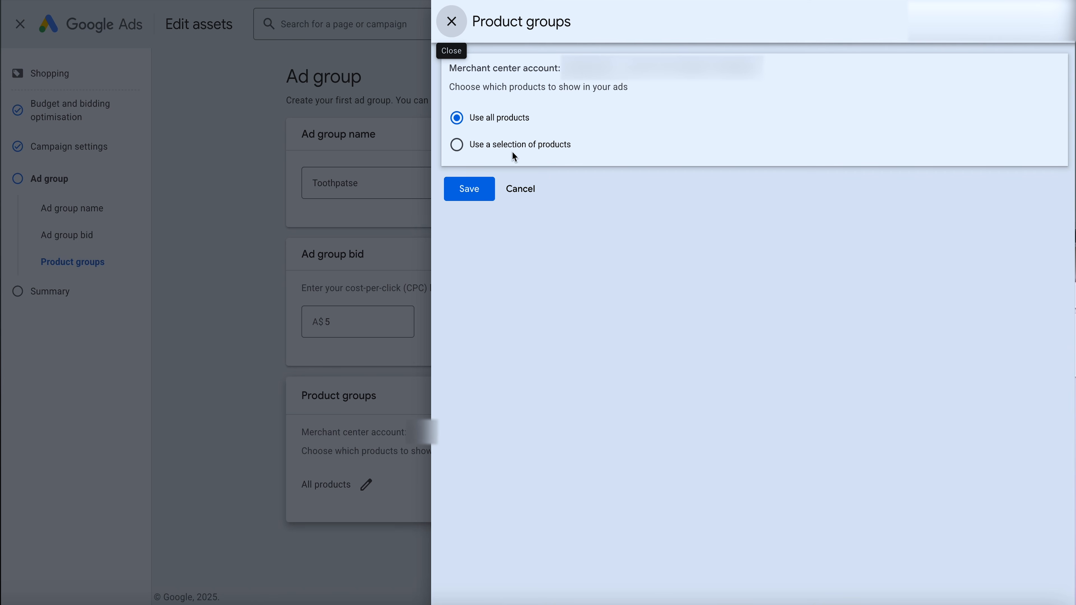
{"action": "left_click", "coordinate": [499, 147]}
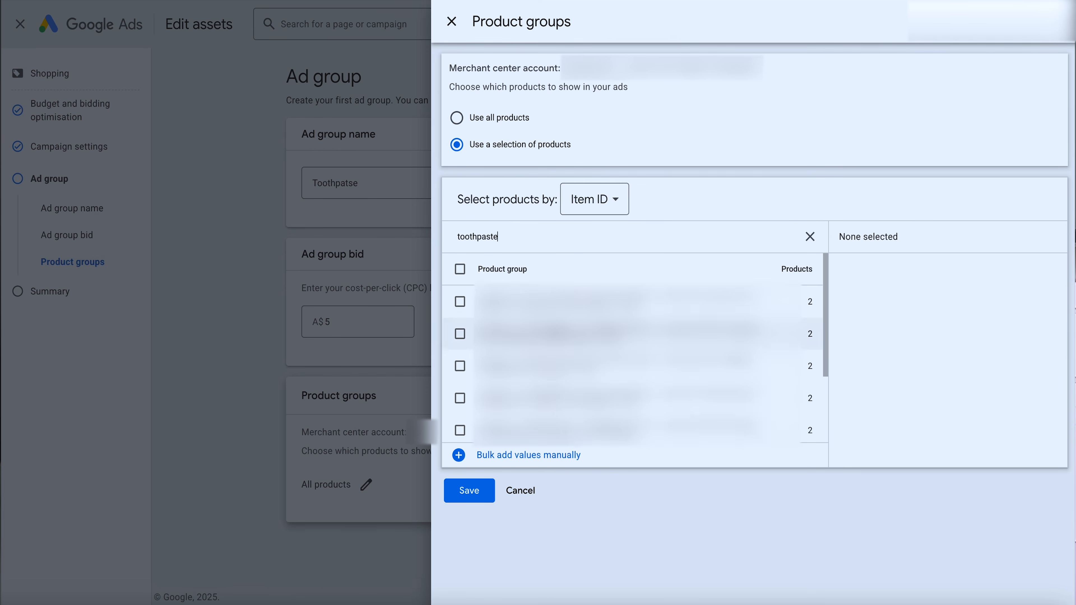
{"action": "scroll", "coordinate": [635, 360], "scroll_direction": "up", "scroll_amount": 3}
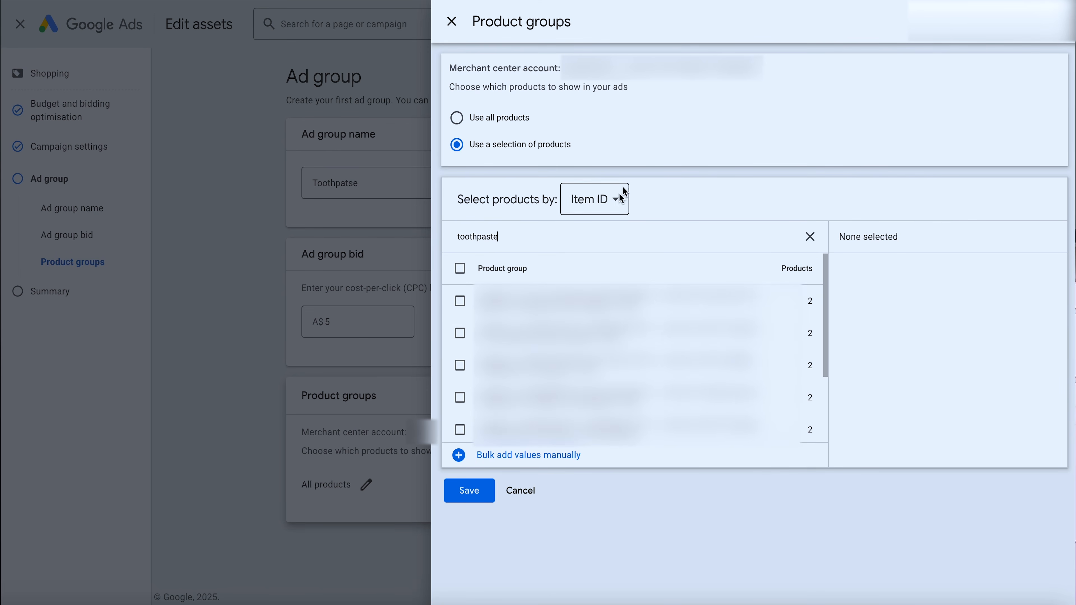
{"action": "left_click", "coordinate": [459, 267]}
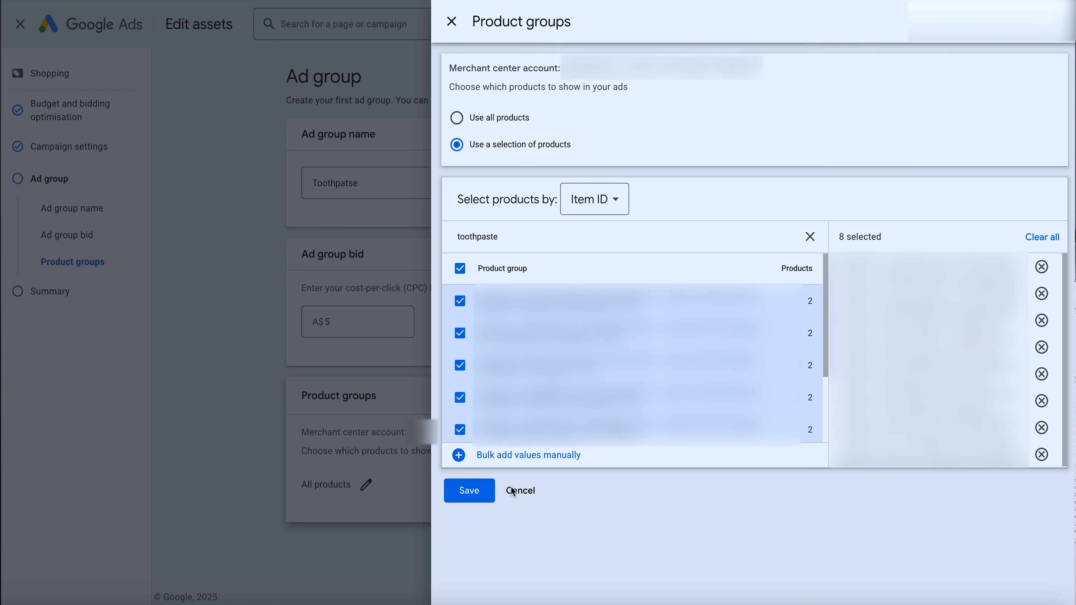
Review the available product selection attributes, keep Item ID, and save the toothpaste product selection
{"action": "left_click", "coordinate": [615, 195]}
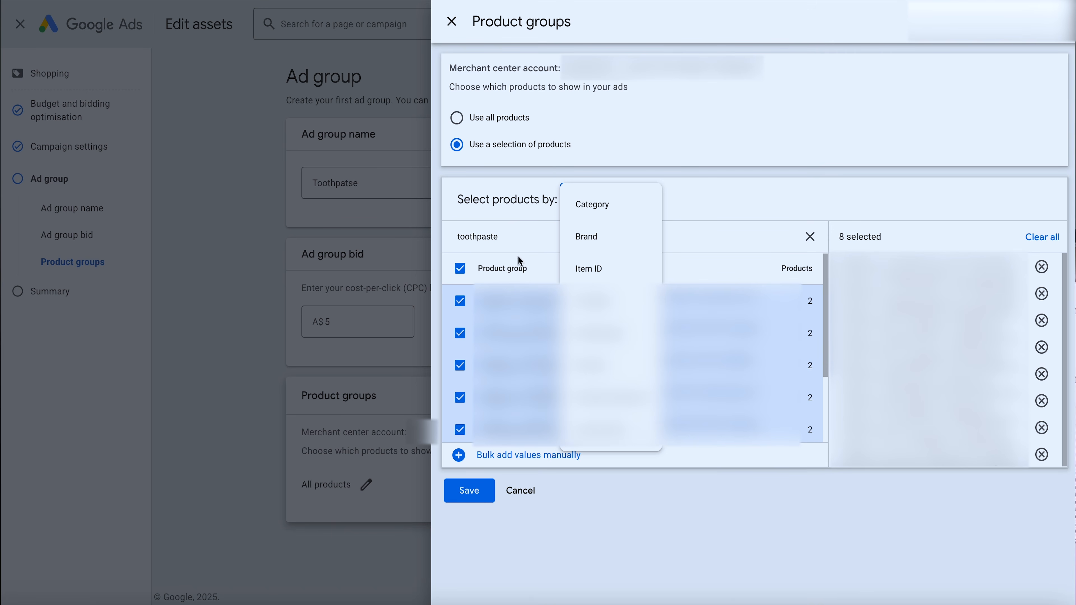
{"action": "left_click", "coordinate": [512, 236]}
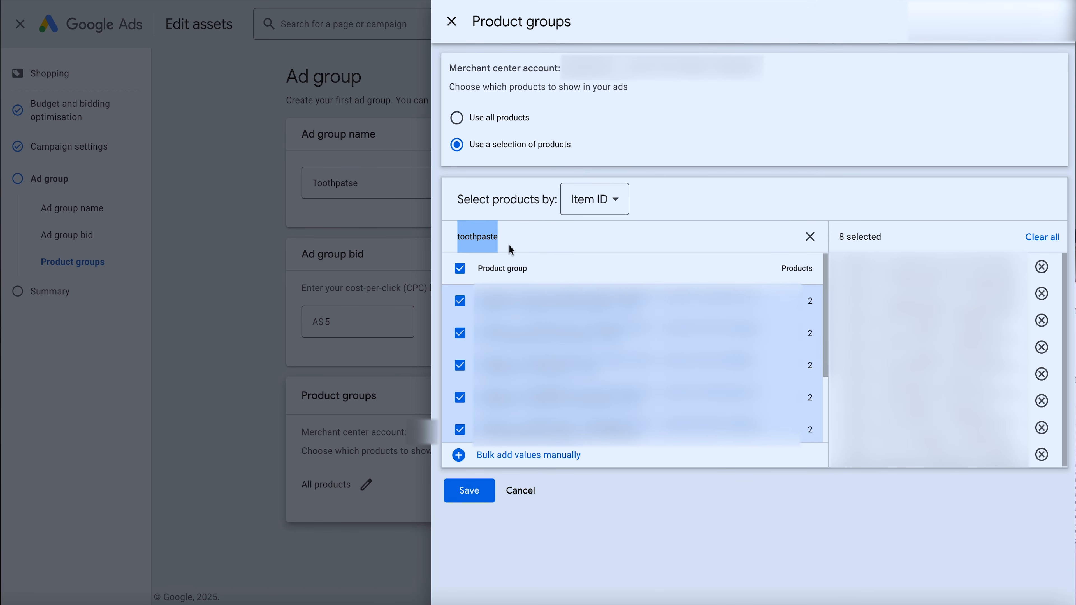
{"action": "left_click", "coordinate": [590, 203]}
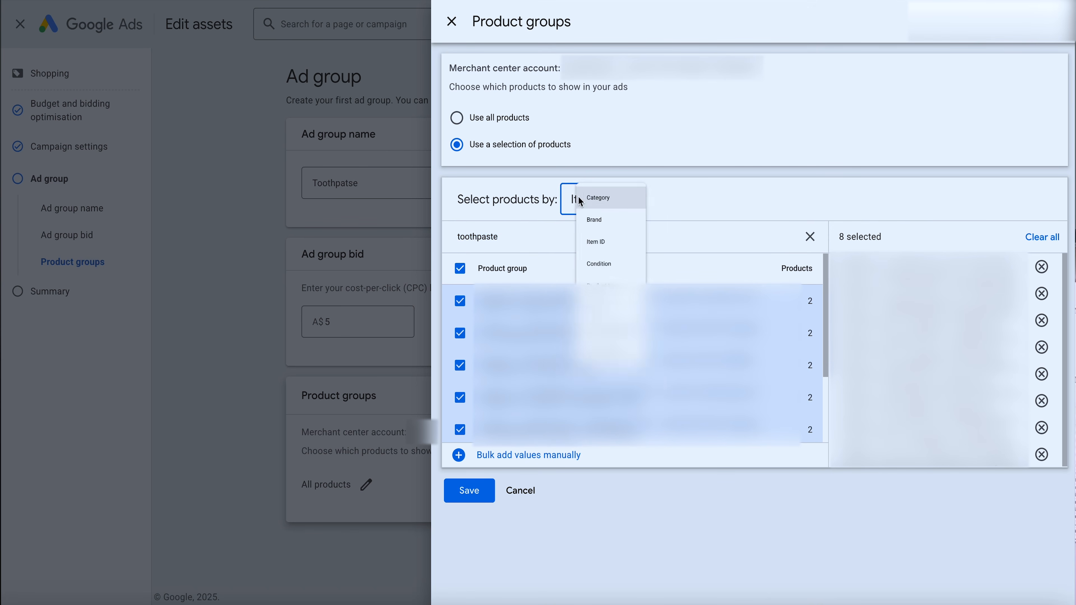
{"action": "left_click", "coordinate": [493, 536]}
{"action": "left_click", "coordinate": [470, 491]}
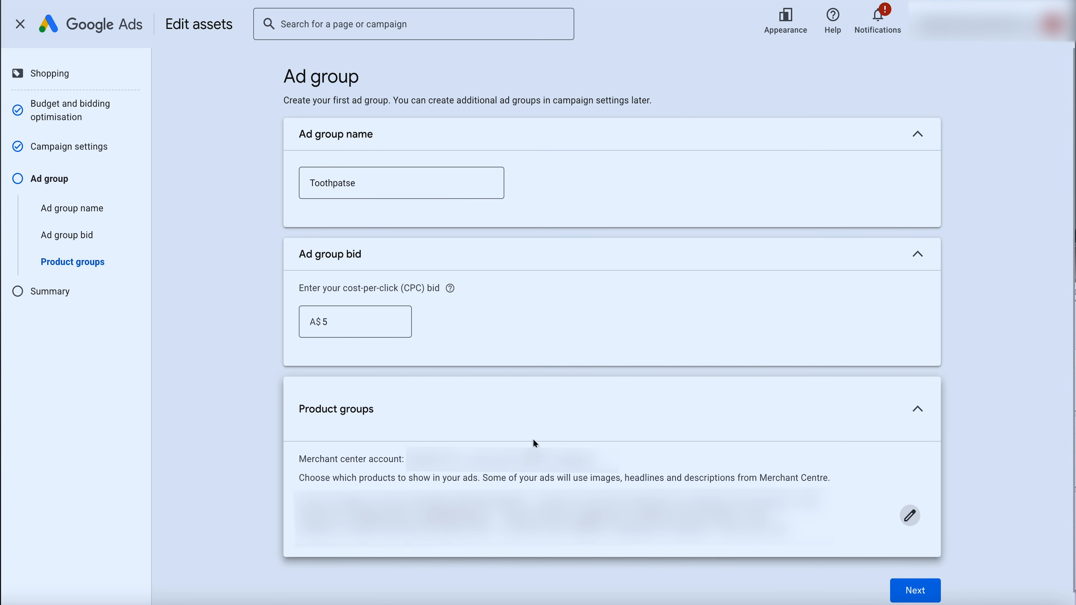
Reopen the product group selection to examine the other attributes and custom labels, return to Item ID and save the same selection
{"action": "left_click", "coordinate": [913, 522]}
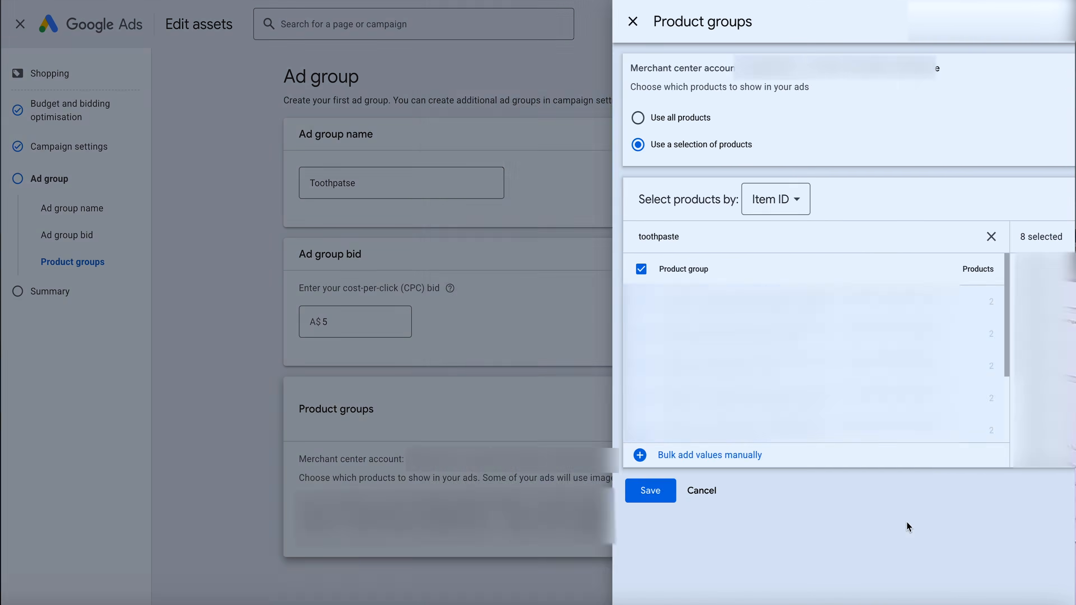
{"action": "left_click", "coordinate": [601, 199]}
{"action": "left_click", "coordinate": [597, 335]}
{"action": "left_click", "coordinate": [595, 212]}
{"action": "mouse_move", "coordinate": [605, 442]}
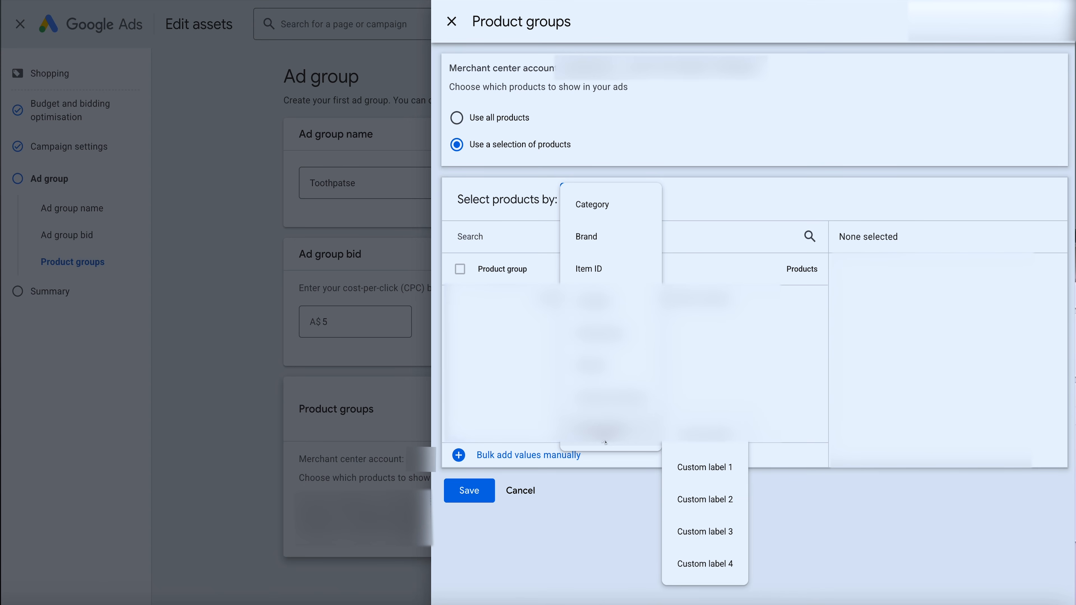
{"action": "left_click", "coordinate": [608, 340]}
{"action": "left_click", "coordinate": [595, 208]}
{"action": "left_click", "coordinate": [606, 273]}
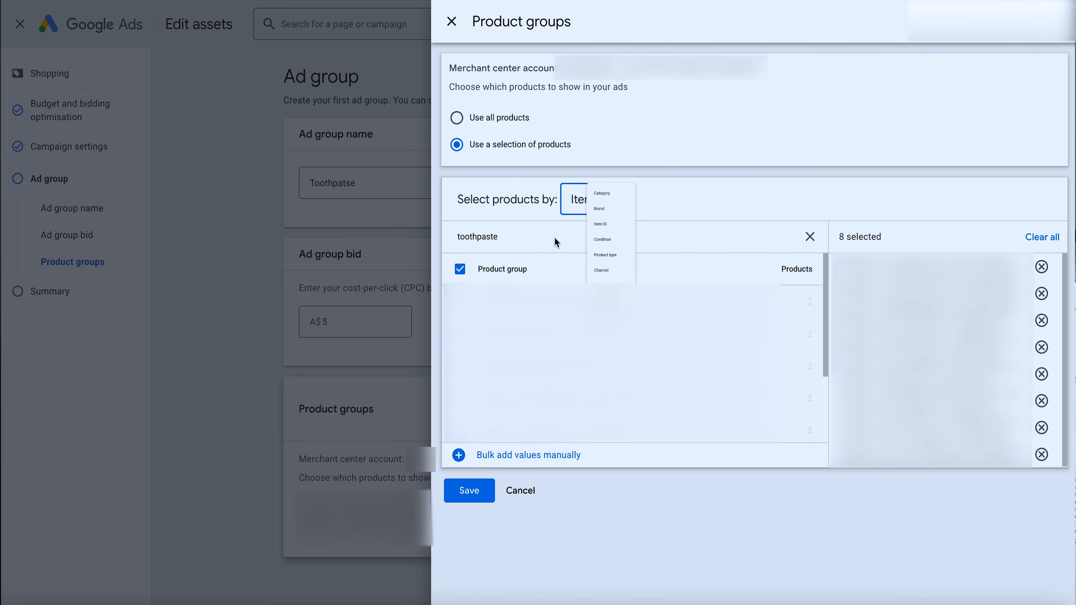
{"action": "left_click", "coordinate": [470, 493]}
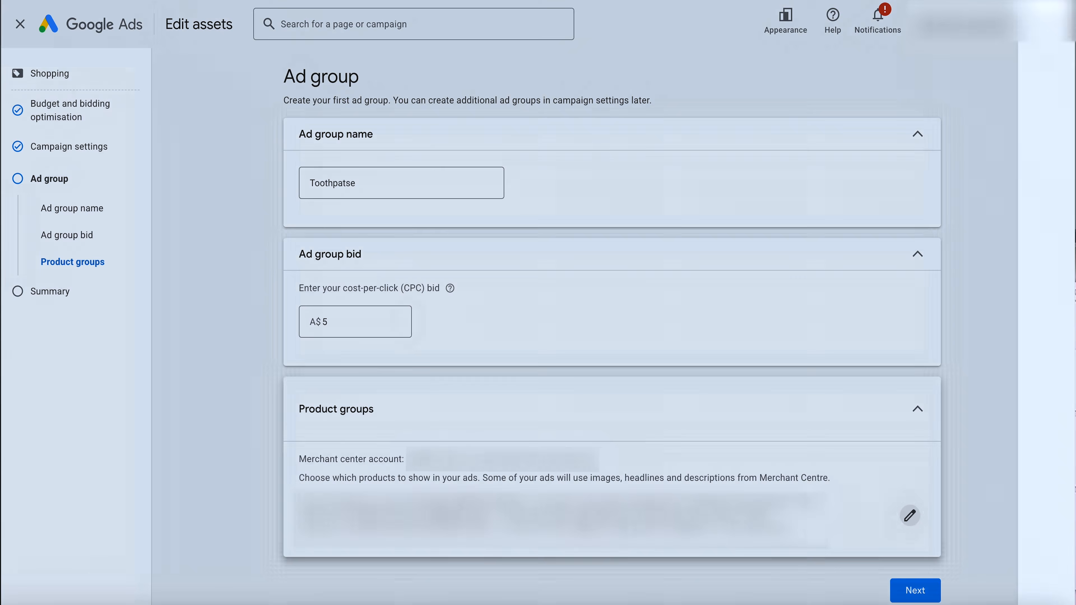
Continue to the summary, review the campaign and ad group settings, and publish the Shopping campaign
{"action": "left_click", "coordinate": [910, 592]}
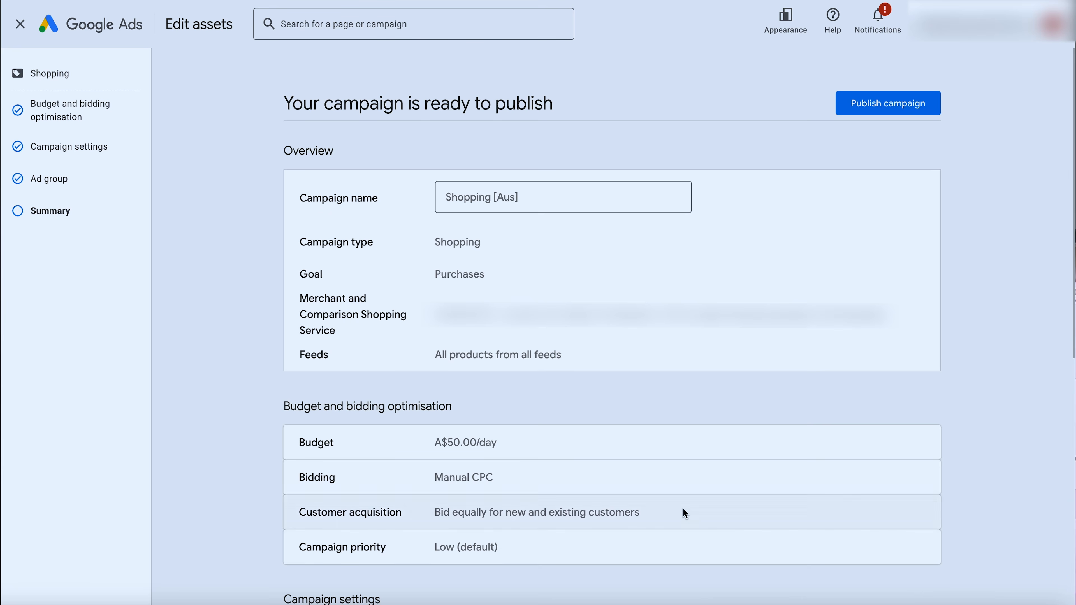
{"action": "scroll", "coordinate": [682, 508], "scroll_direction": "down", "scroll_amount": 10}
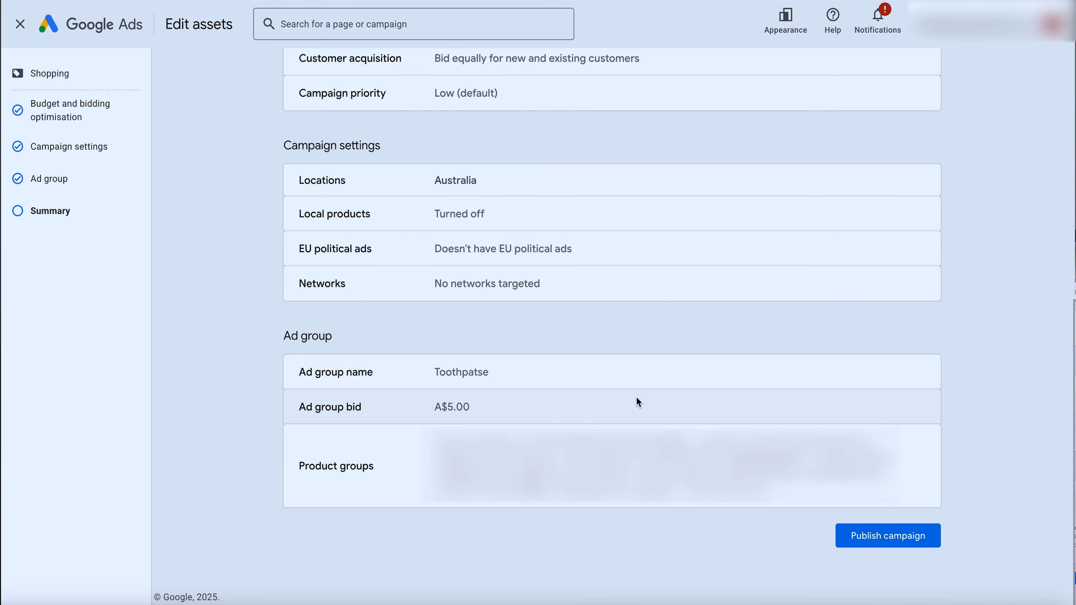
{"action": "left_click", "coordinate": [863, 545]}
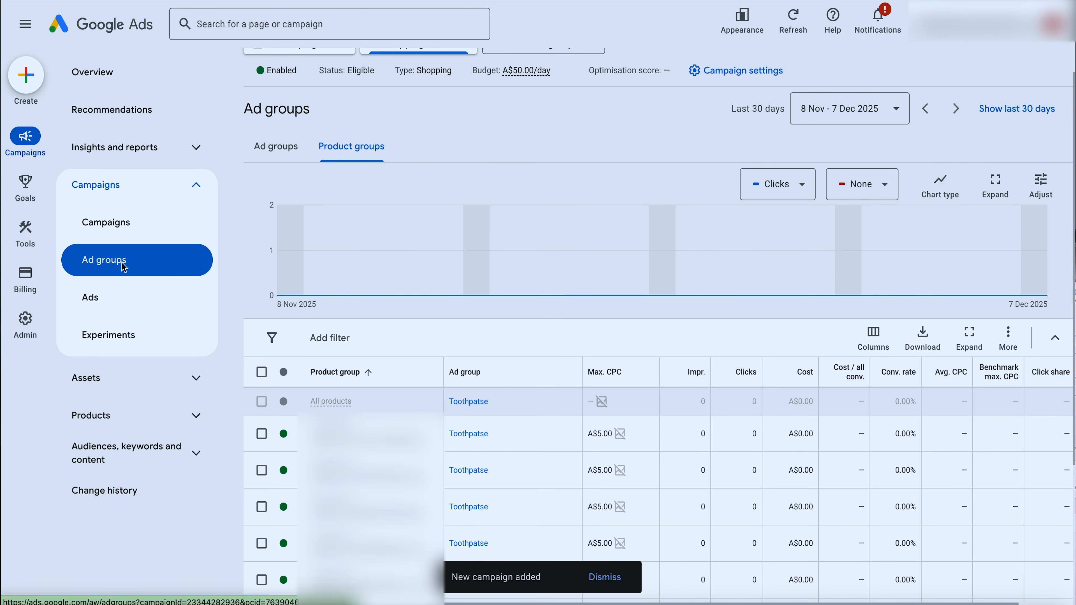
Add a second ad group named "Mouthwash" to the campaign with a cost-per-click bid of A$5 and save it
{"action": "left_click", "coordinate": [124, 267]}
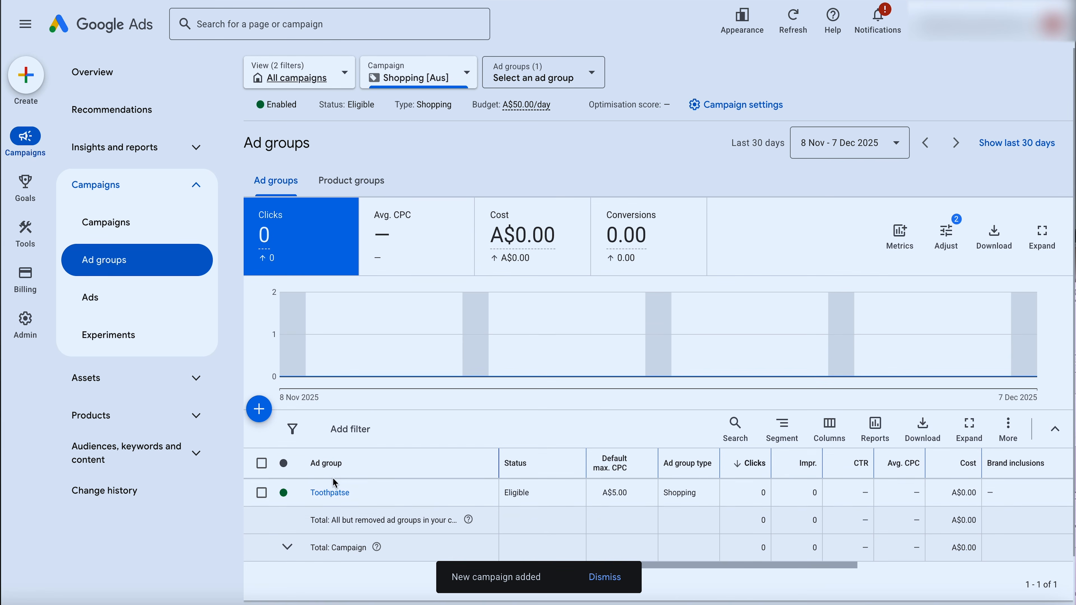
{"action": "left_click", "coordinate": [259, 410]}
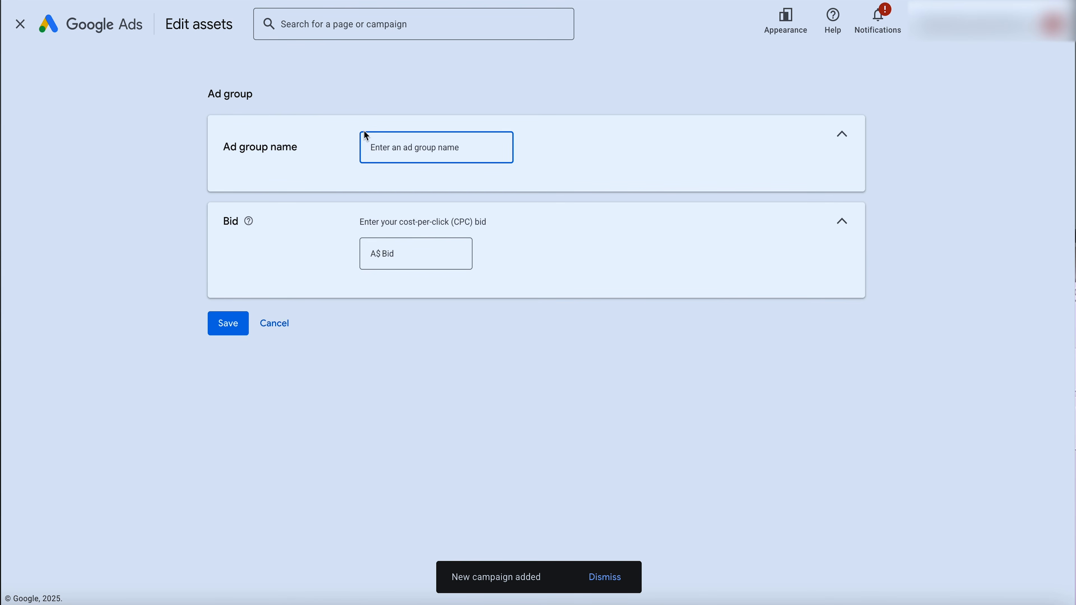
{"action": "type", "text": "Mo"}
{"action": "type", "text": "uthwash"}
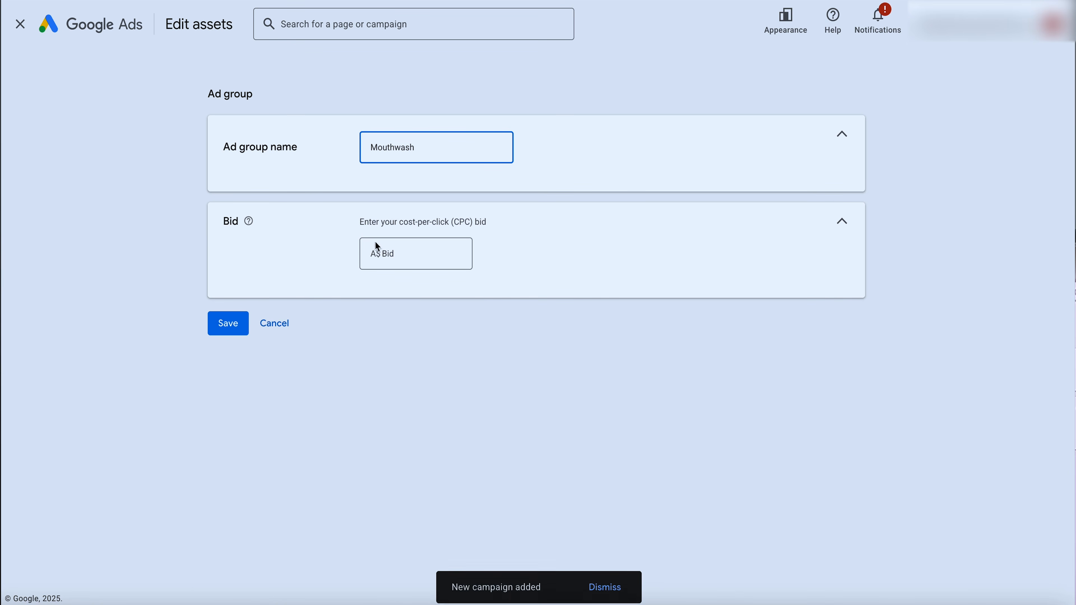
{"action": "left_click", "coordinate": [393, 261]}
{"action": "type", "text": "2"}
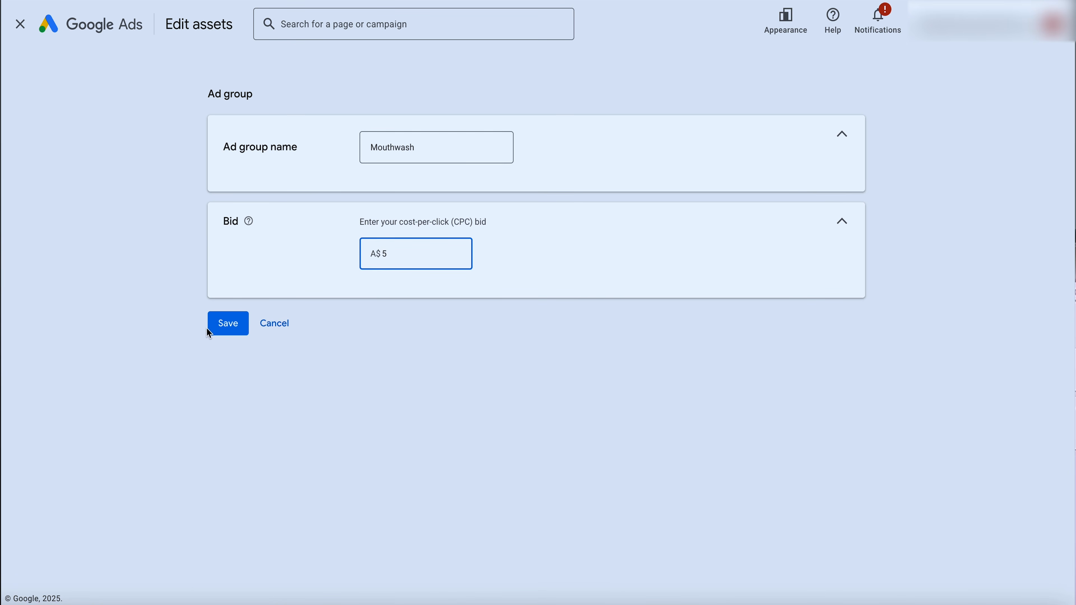
{"action": "left_click", "coordinate": [220, 329]}
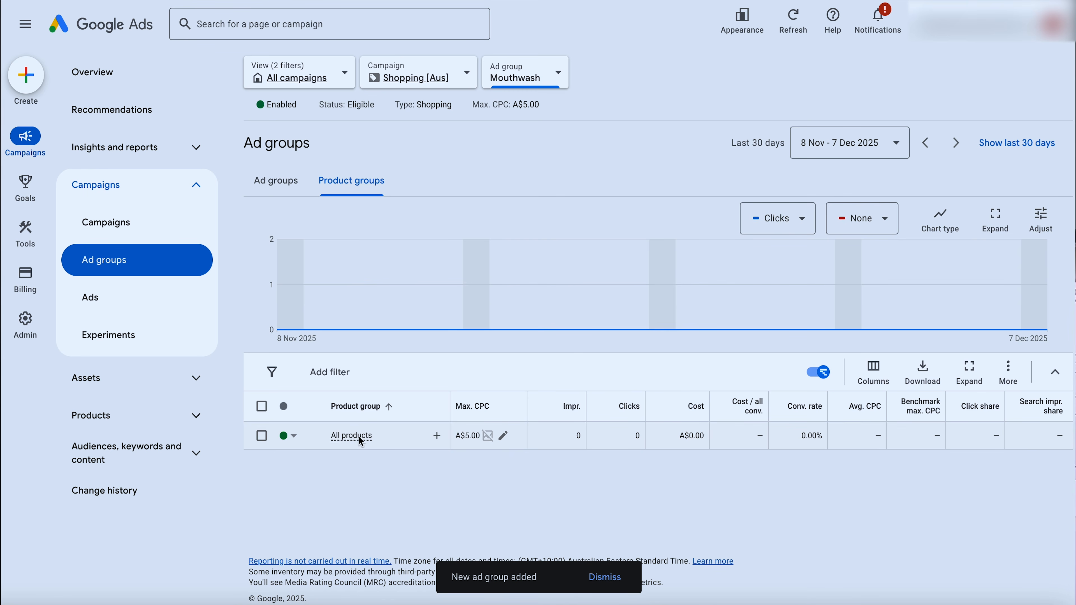
Subdivide the Mouthwash ad group's All products by Item ID, select all "mouthwash" matches, save without editing bids, and return to the ad groups
{"action": "mouse_move", "coordinate": [358, 440]}
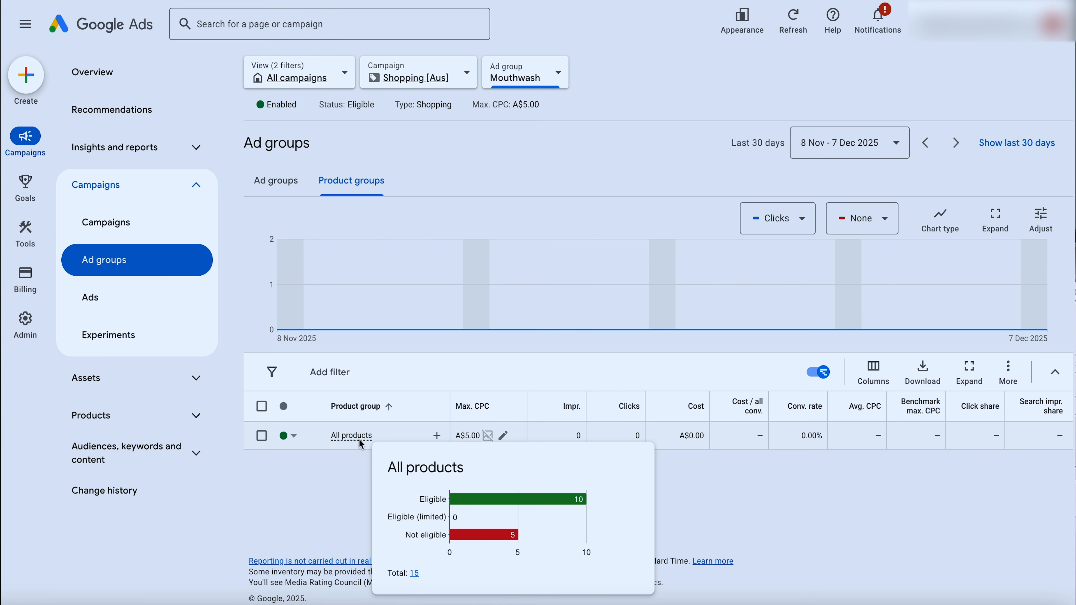
{"action": "left_click", "coordinate": [438, 437]}
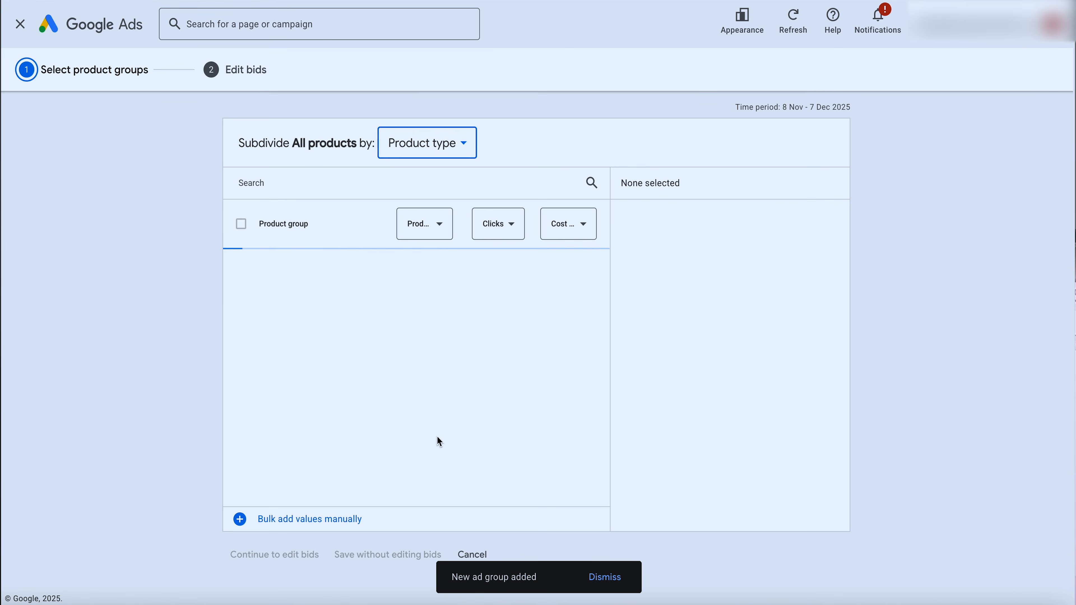
{"action": "left_click", "coordinate": [430, 128]}
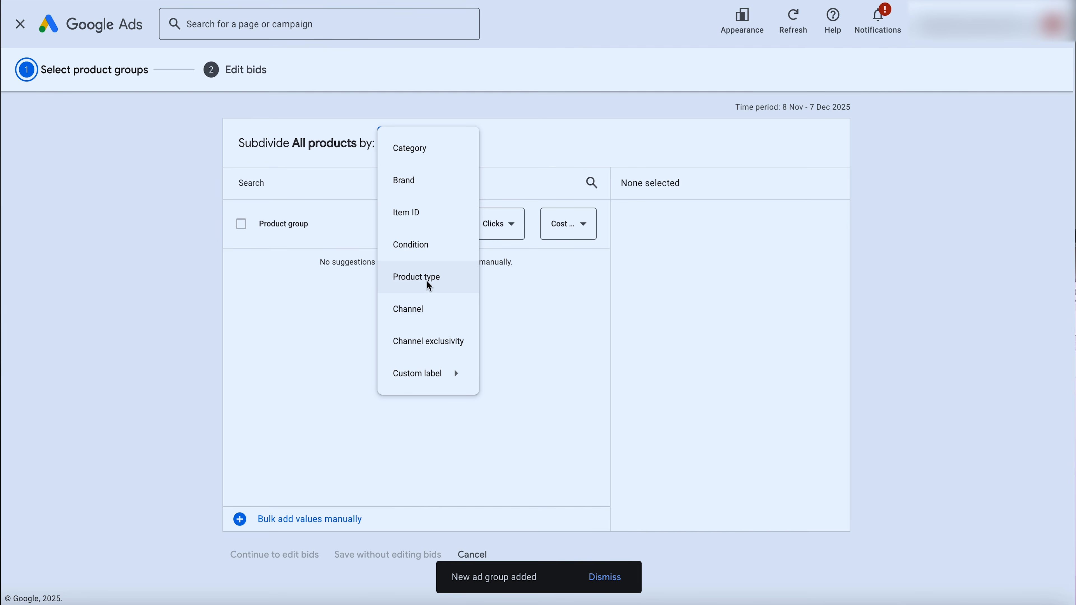
{"action": "left_click", "coordinate": [419, 210]}
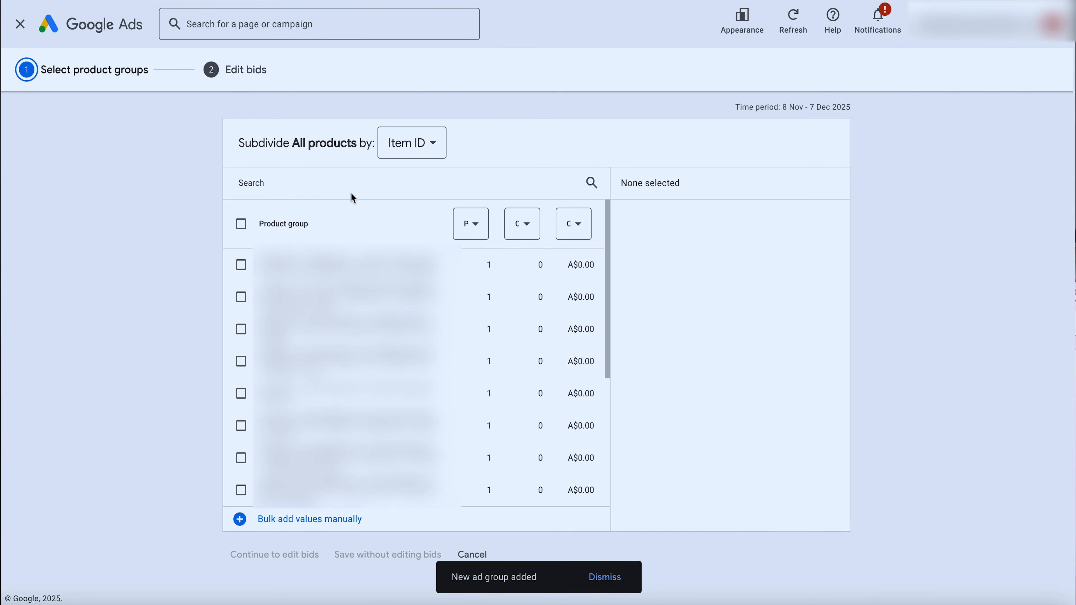
{"action": "type", "text": "mouthwash"}
{"action": "left_click", "coordinate": [242, 225]}
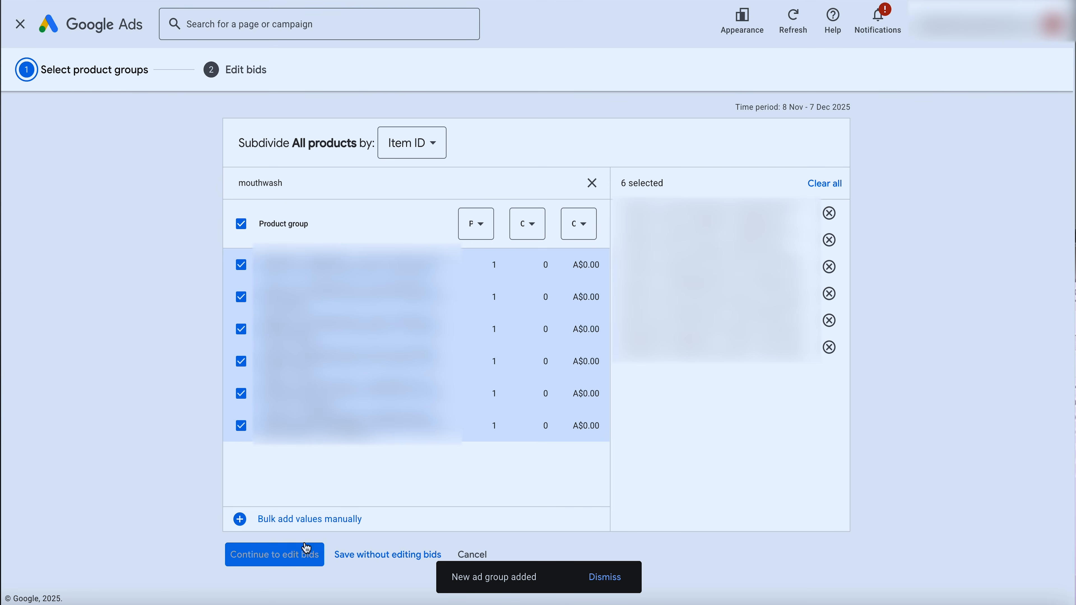
{"action": "left_click", "coordinate": [339, 554]}
{"action": "left_click", "coordinate": [129, 261]}
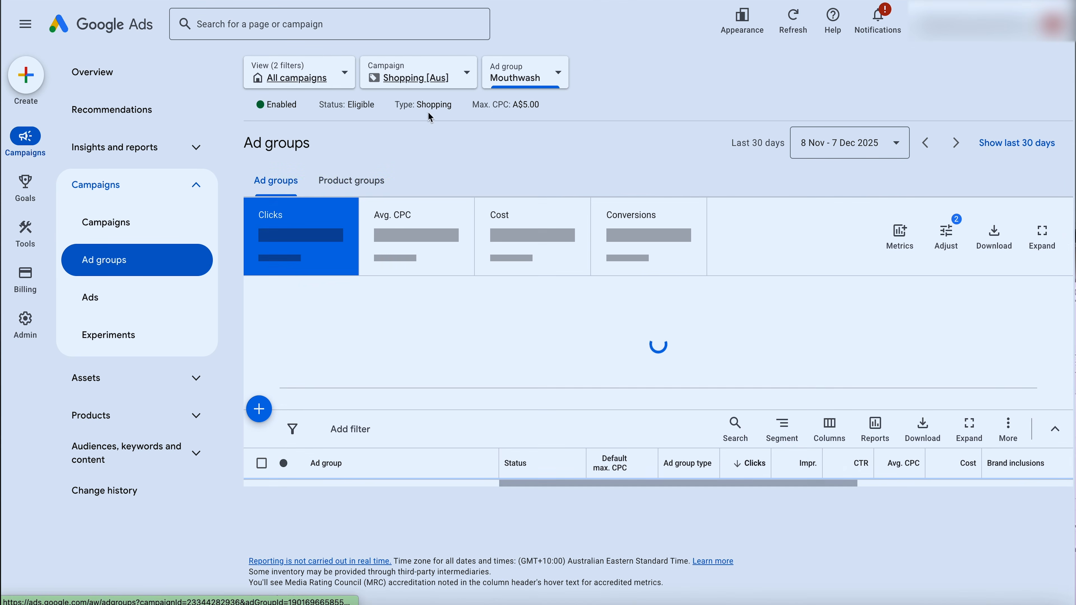